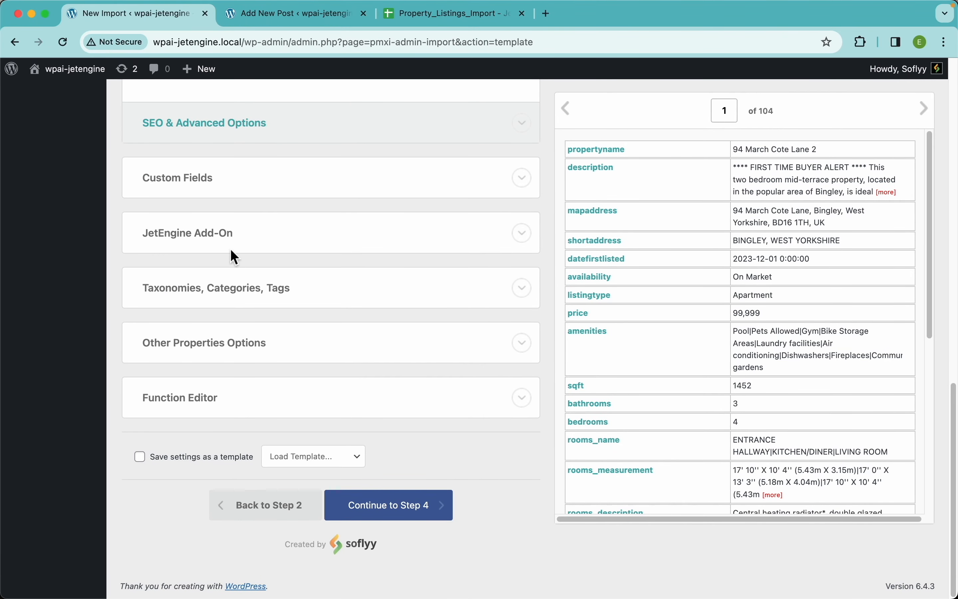
Check the featured image field in the property editor, and map the imagefeatured column as the image download URL in the import's Images section.
scroll(357, 205, up, 10)
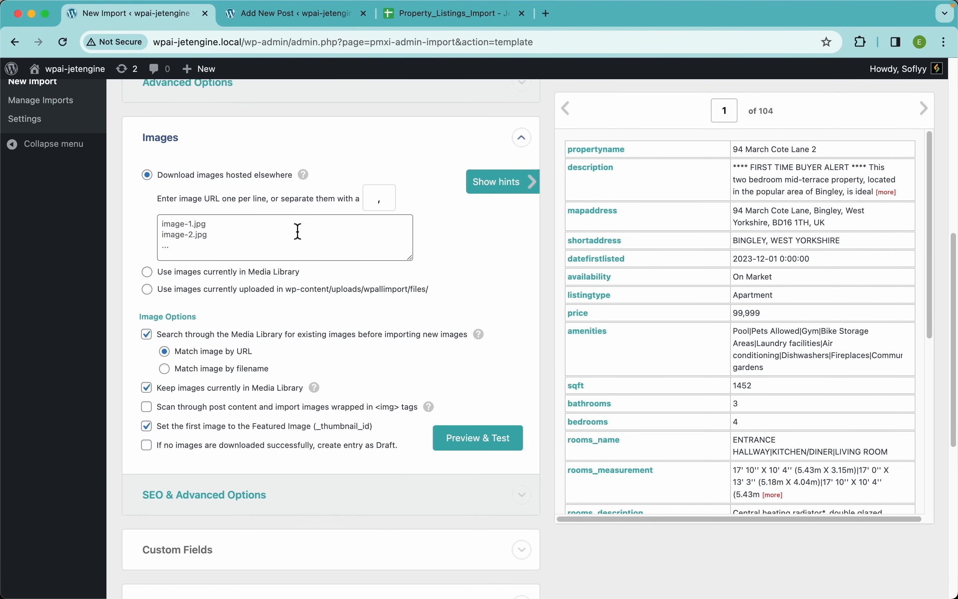
click(295, 13)
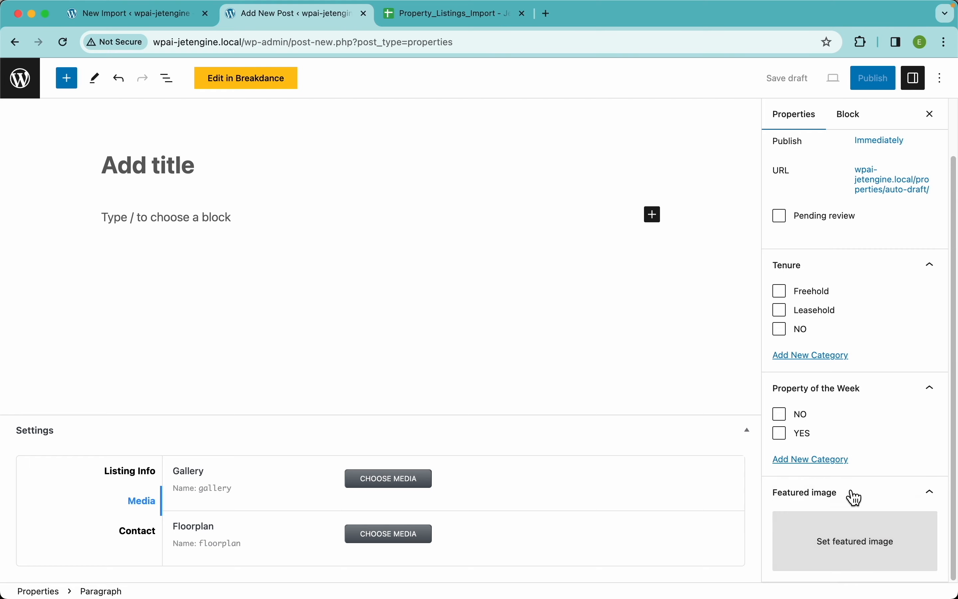
click(142, 18)
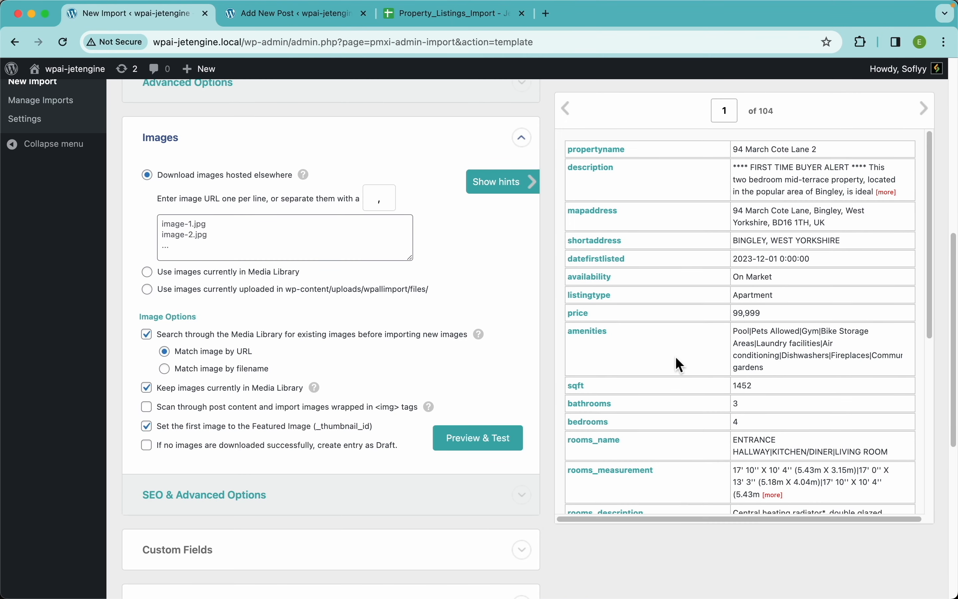
scroll(677, 359, down, 5)
drag(599, 406, 285, 238)
Preview the featured image mapping, run the image download test for the first record, and dismiss the test dialog.
click(490, 444)
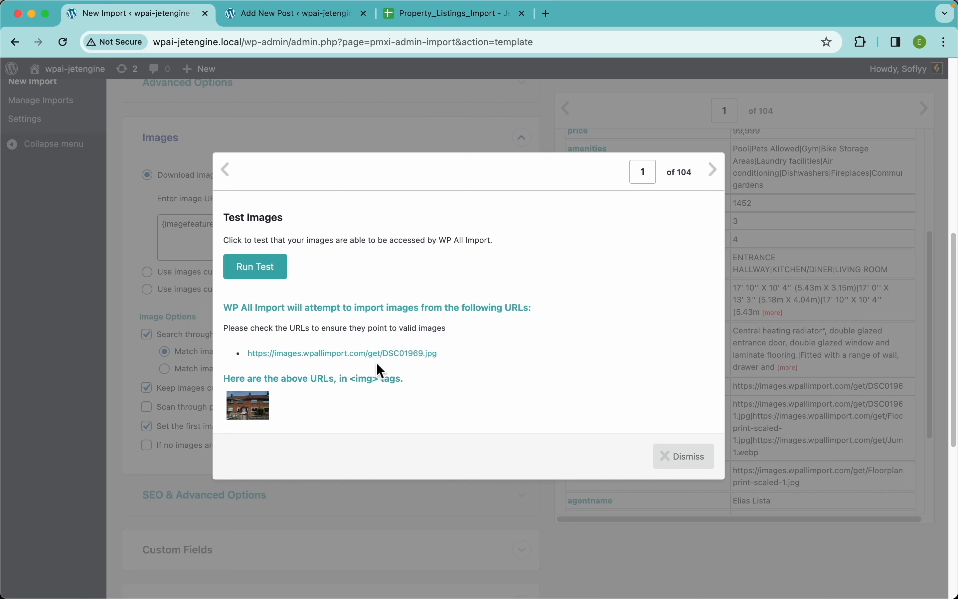
click(256, 266)
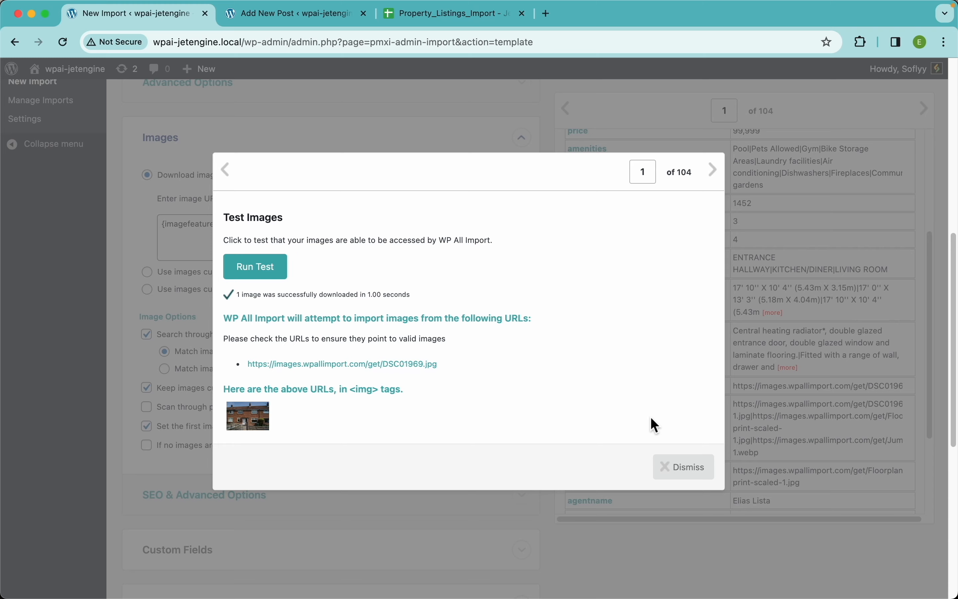
click(678, 470)
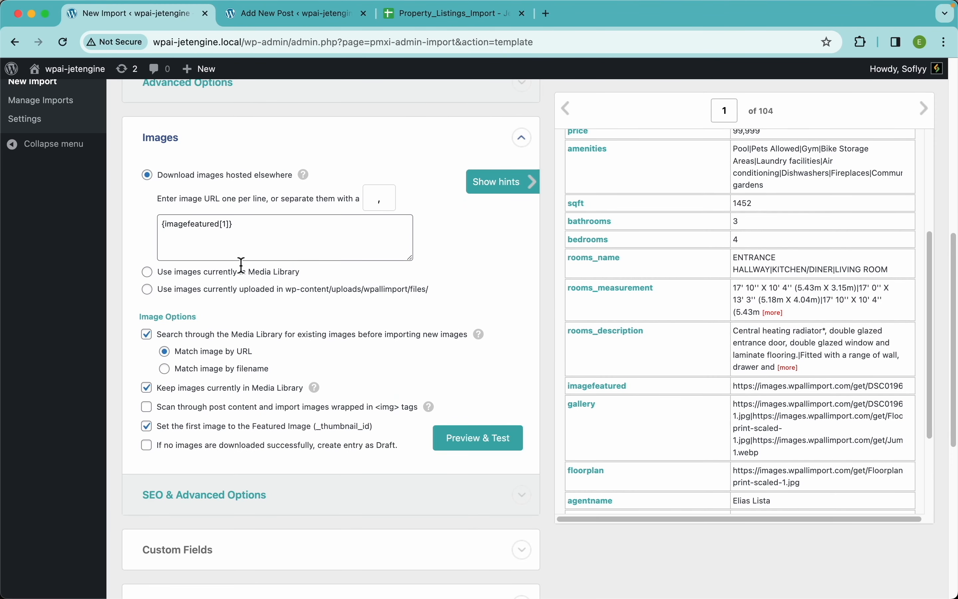
Examine the image options and the empty Custom Fields section of the import template.
scroll(342, 304, down, 1)
scroll(343, 304, down, 3)
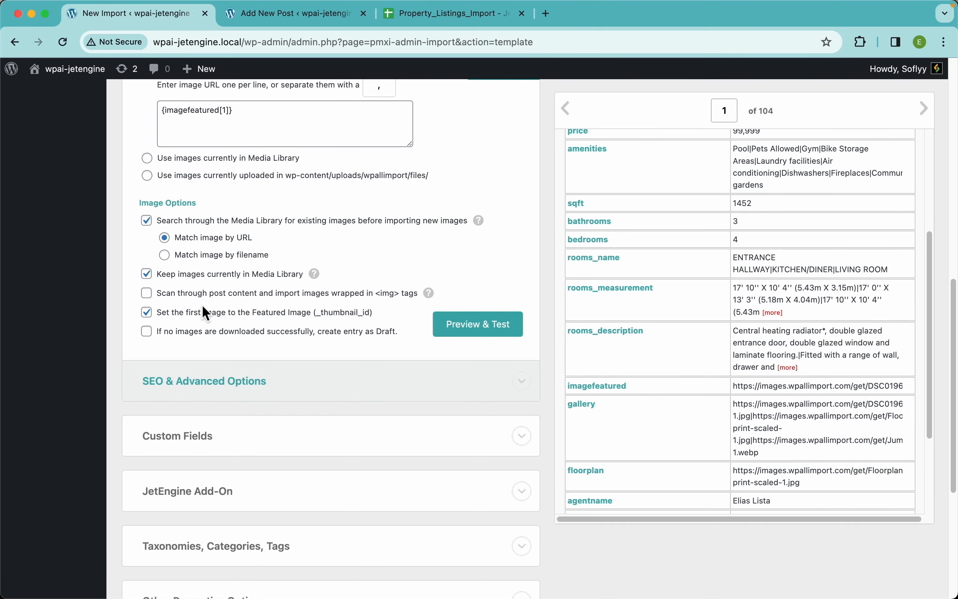
scroll(202, 306, up, 5)
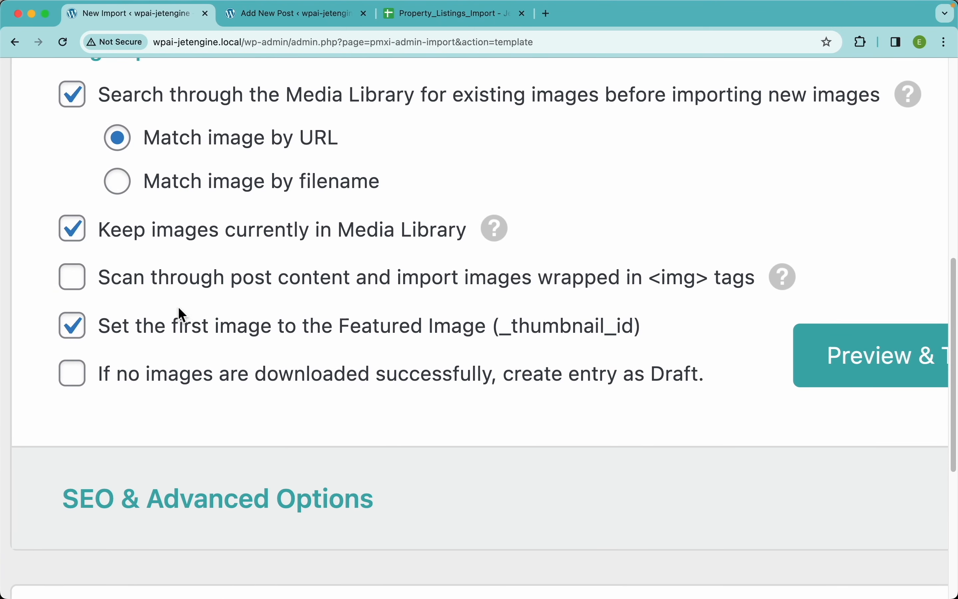
scroll(212, 343, down, 5)
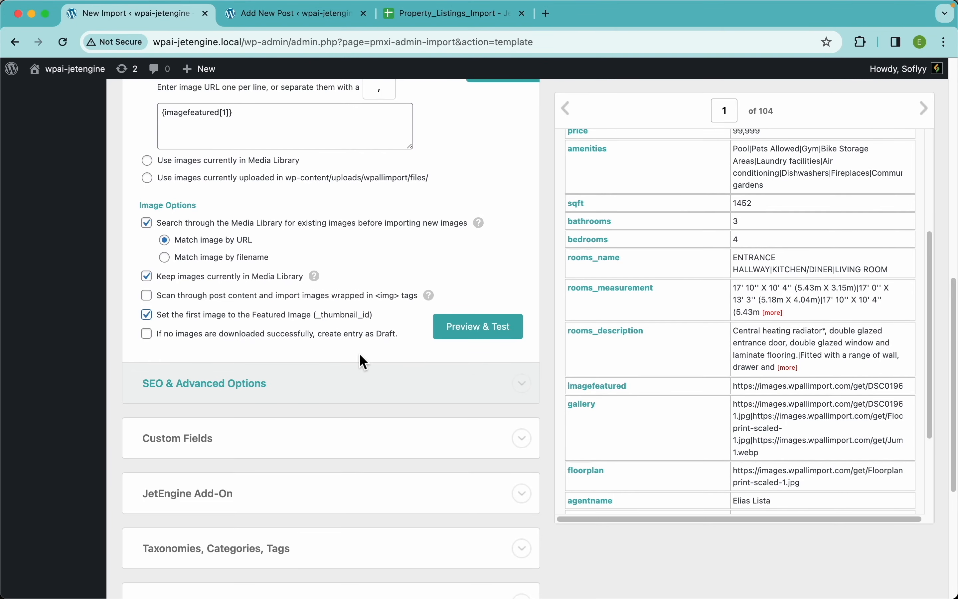
scroll(360, 353, down, 5)
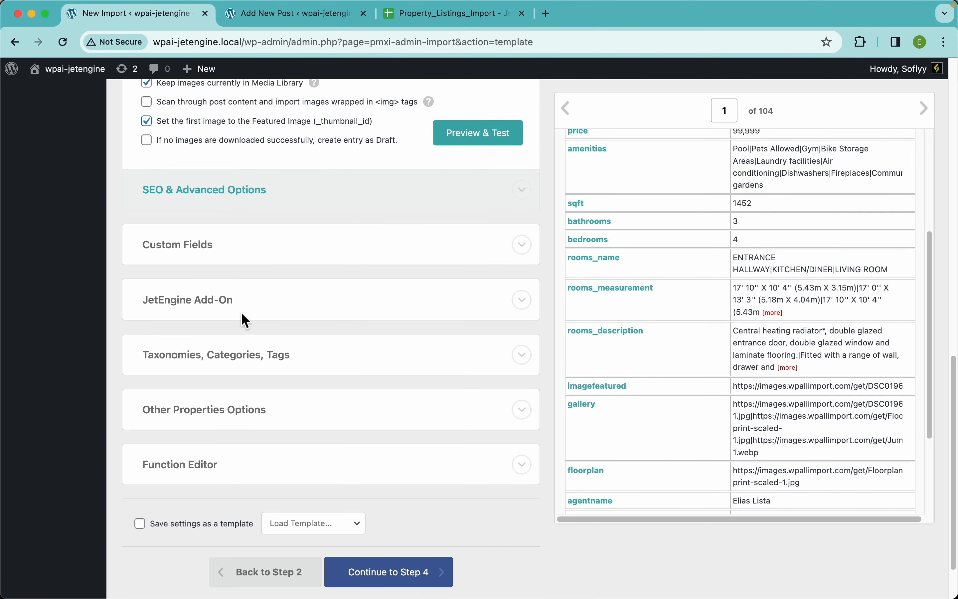
click(238, 247)
scroll(283, 336, down, 2)
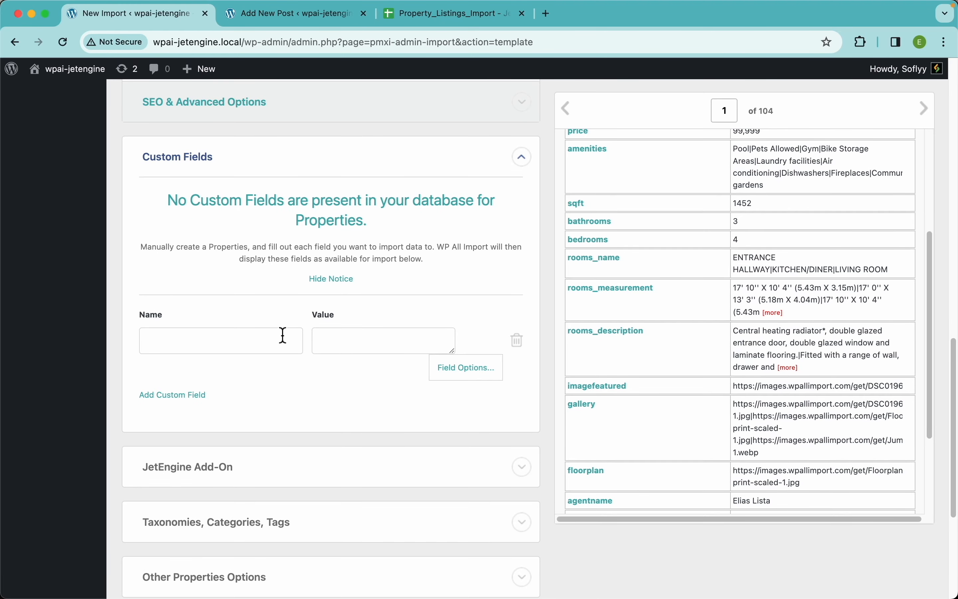
click(179, 157)
Enable the Properties (Post Type) field group in the JetEngine Add-On section.
click(190, 233)
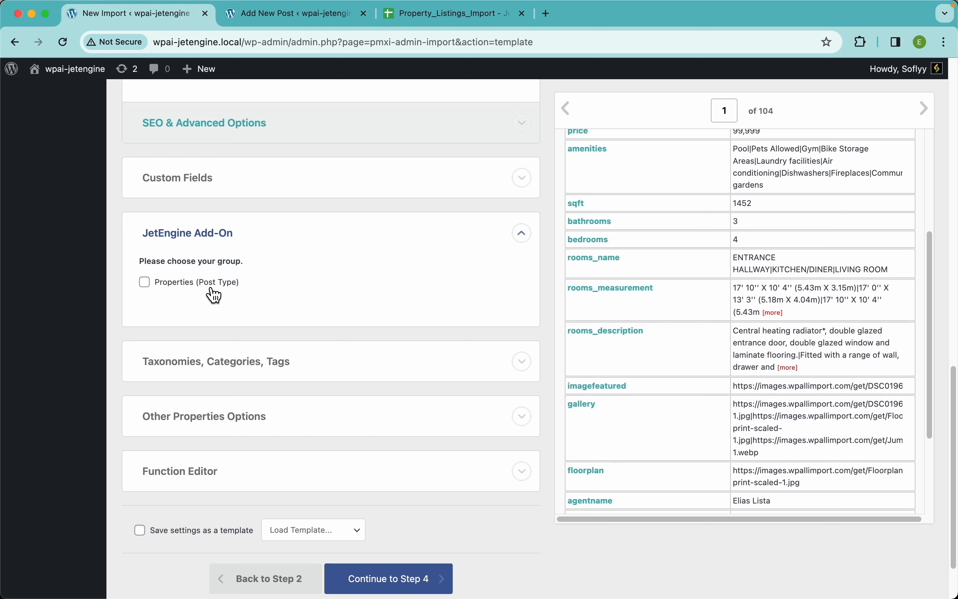
click(204, 293)
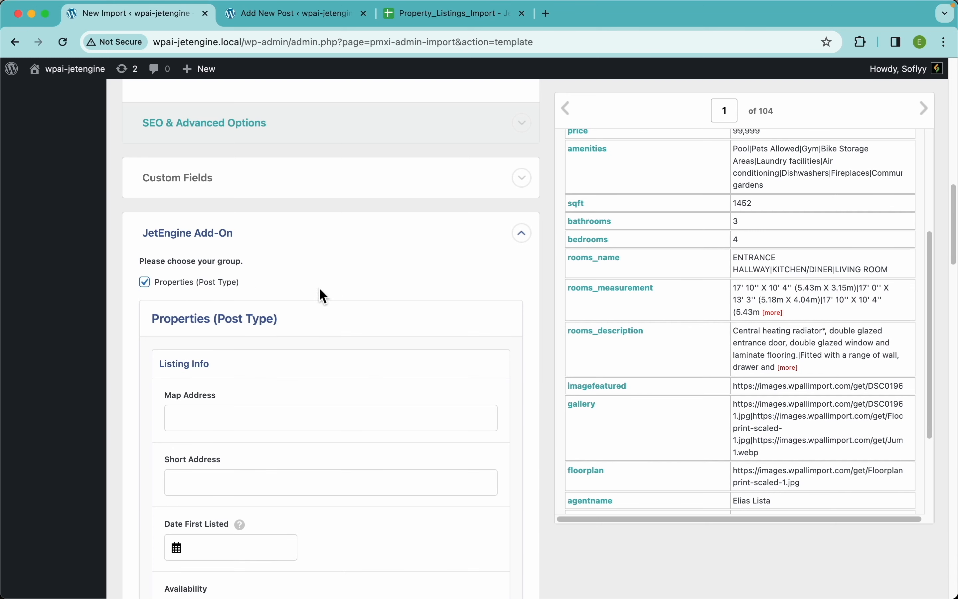
Examine the Properties fields, including the Date First Listed calendar and the available Availability options.
scroll(338, 302, down, 3)
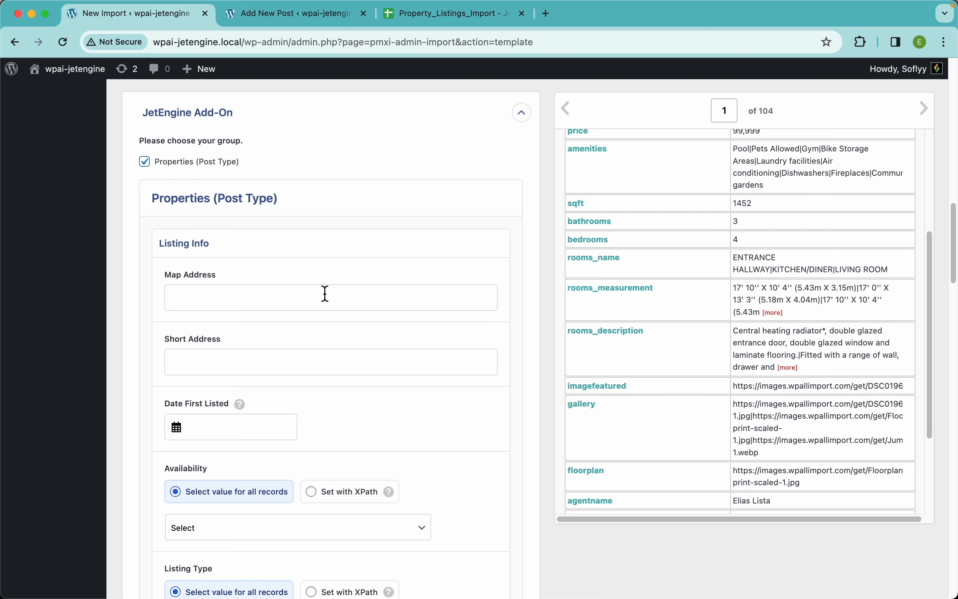
scroll(438, 366, down, 2)
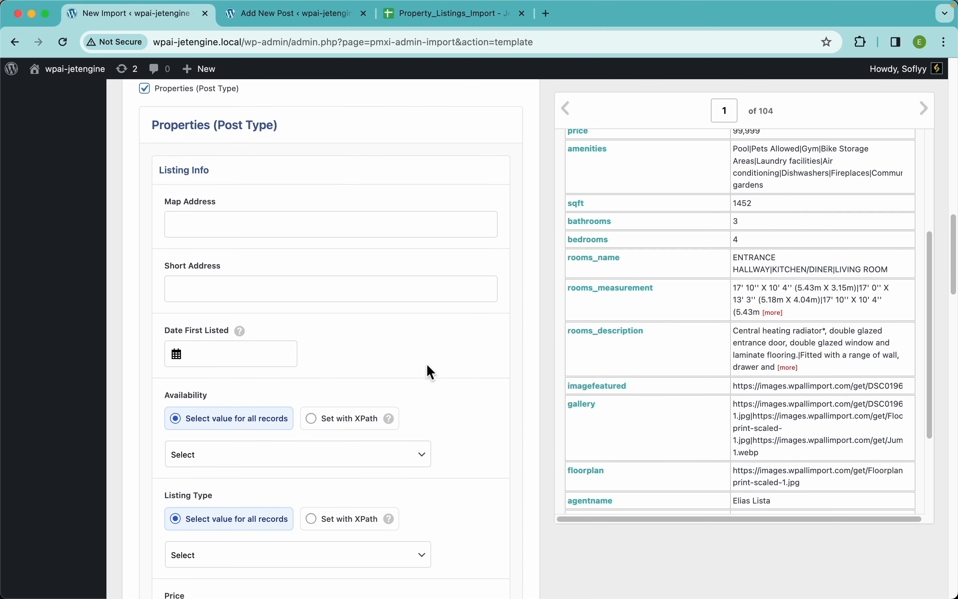
scroll(307, 319, down, 20)
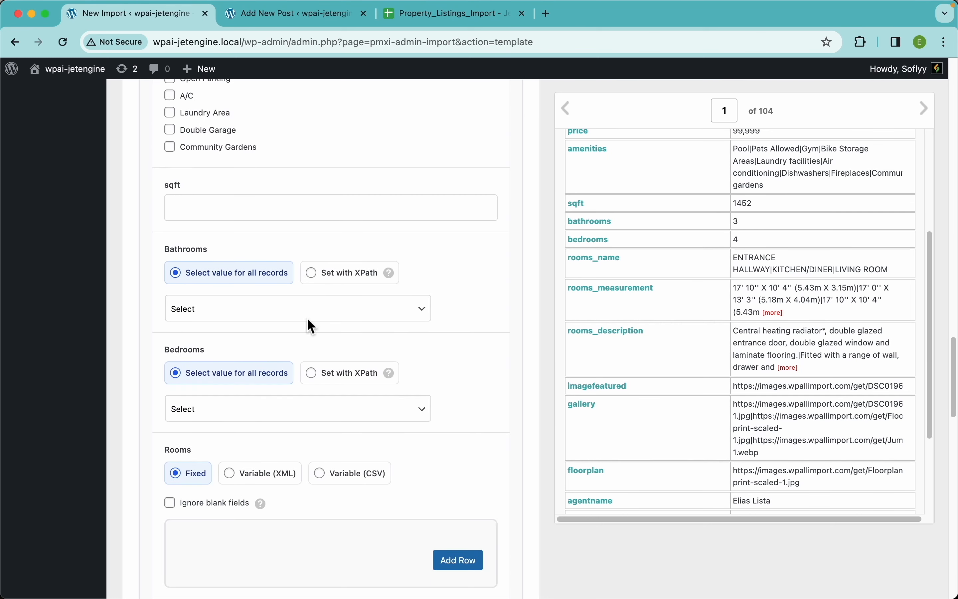
scroll(308, 320, up, 20)
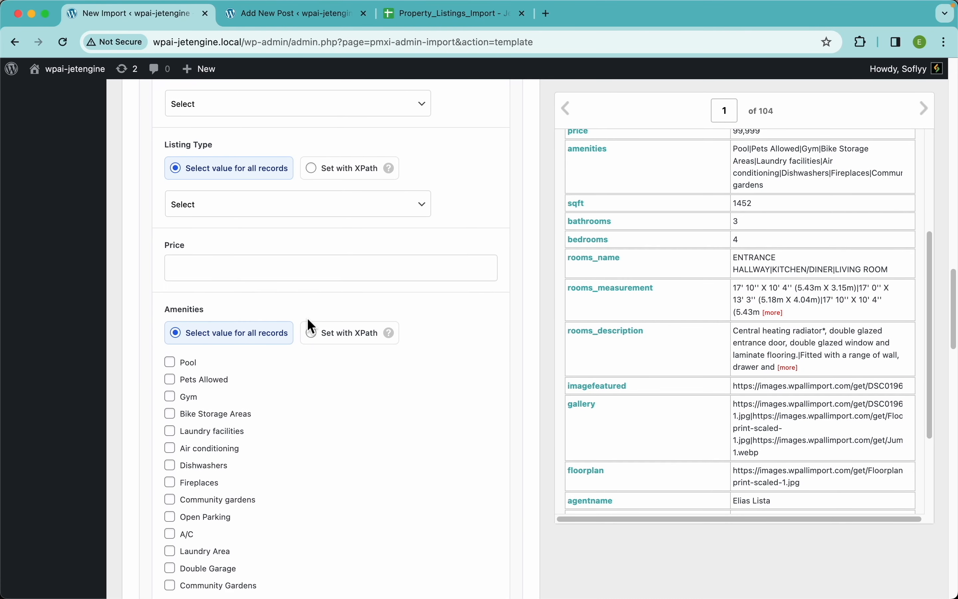
click(238, 253)
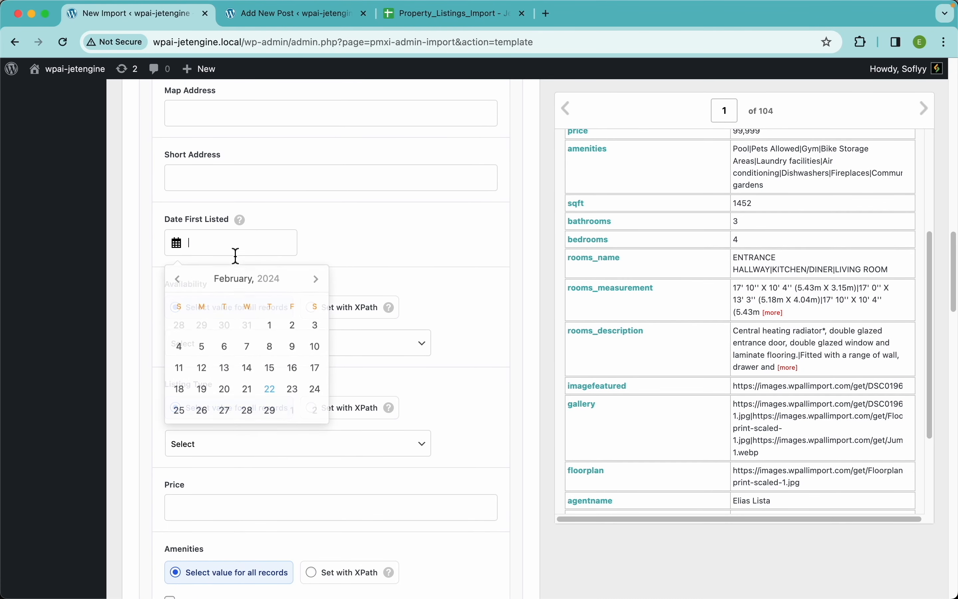
click(379, 243)
click(319, 344)
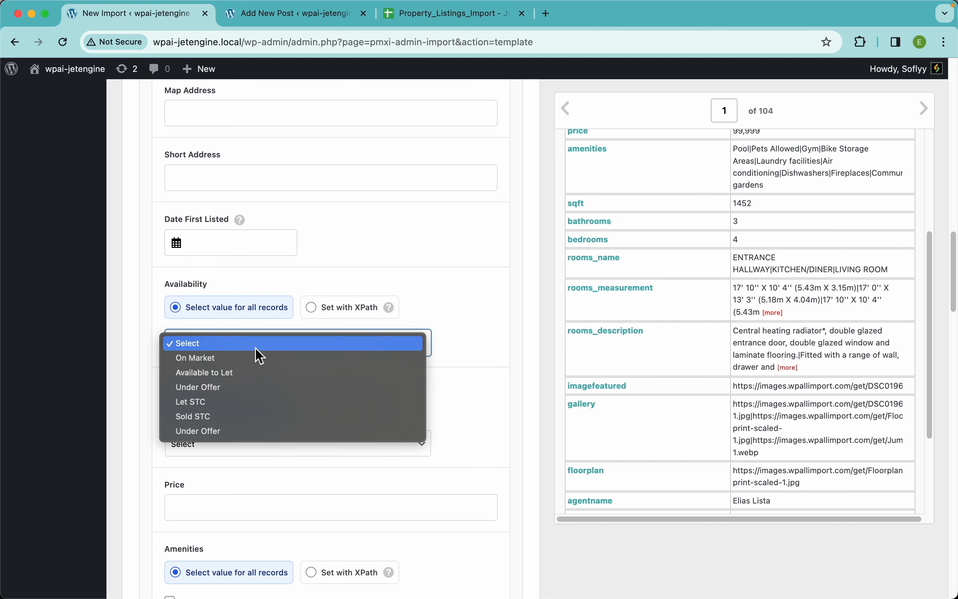
click(473, 410)
Select Bike Storage Areas and Dishwashers as the Amenities for all records.
scroll(289, 421, down, 6)
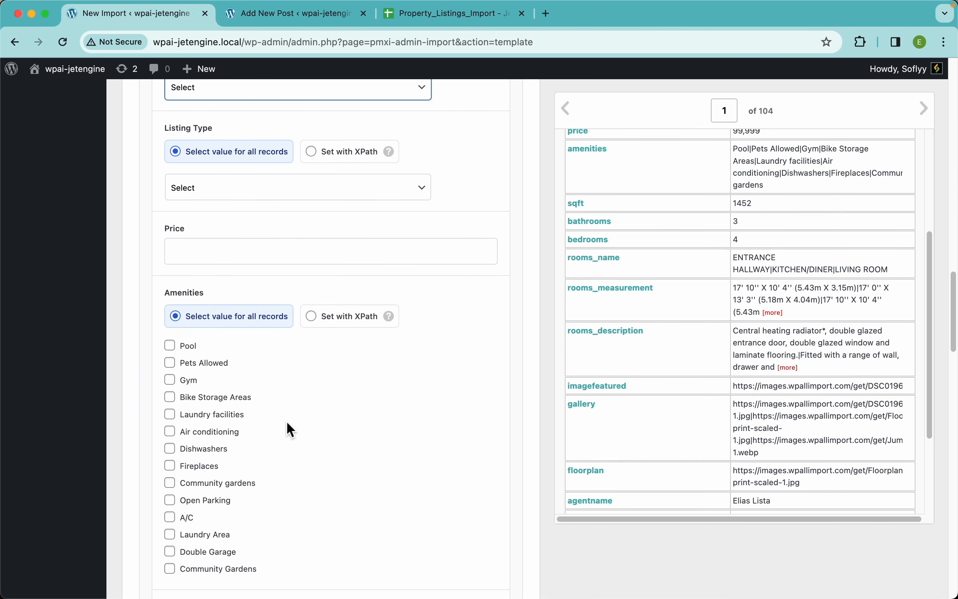
click(196, 398)
click(200, 449)
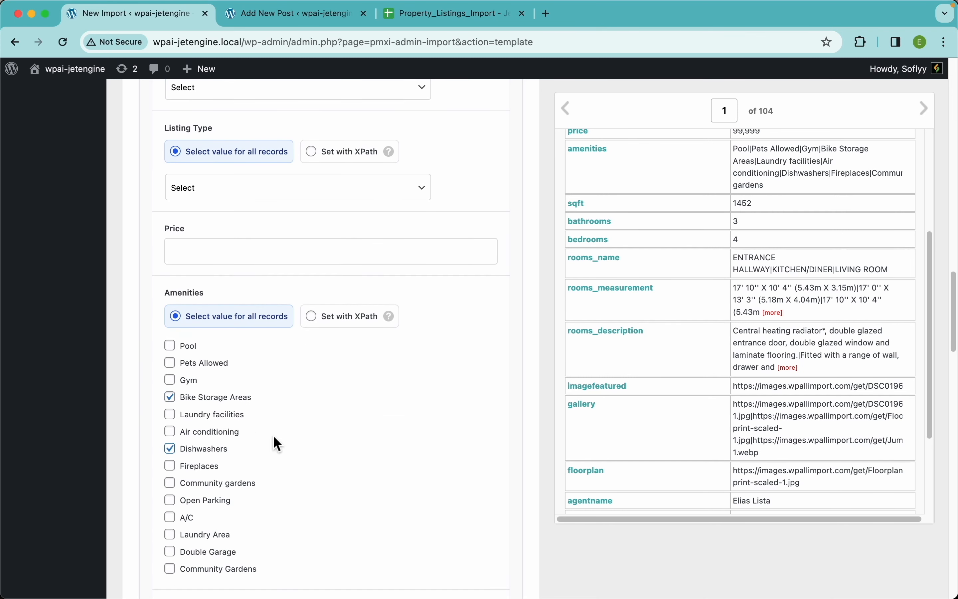
Set Date First Listed to 02/01/2024 and Availability to Under Offer for all records.
scroll(273, 436, up, 6)
click(420, 353)
click(426, 373)
scroll(296, 424, down, 2)
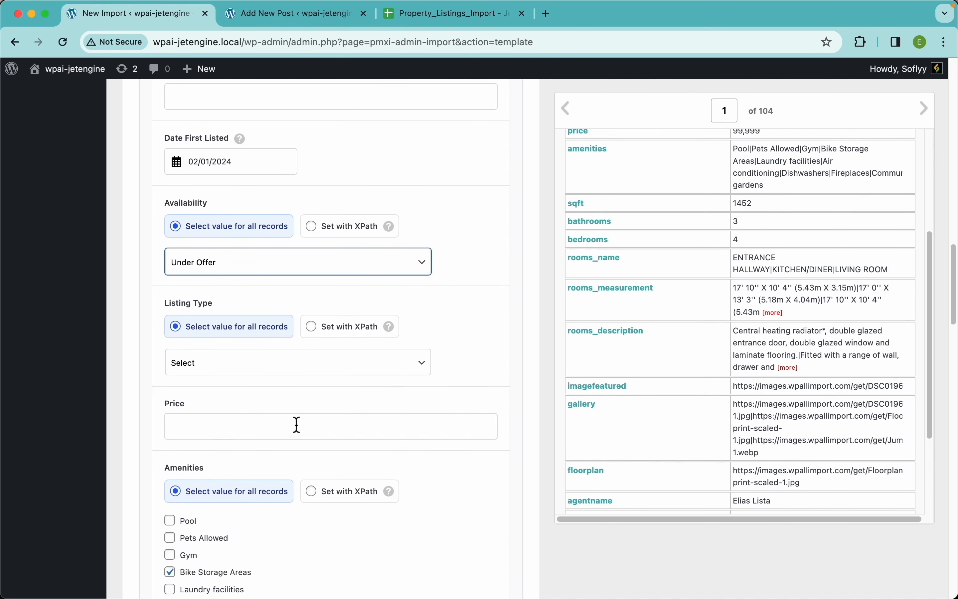
scroll(298, 425, down, 2)
scroll(292, 368, up, 4)
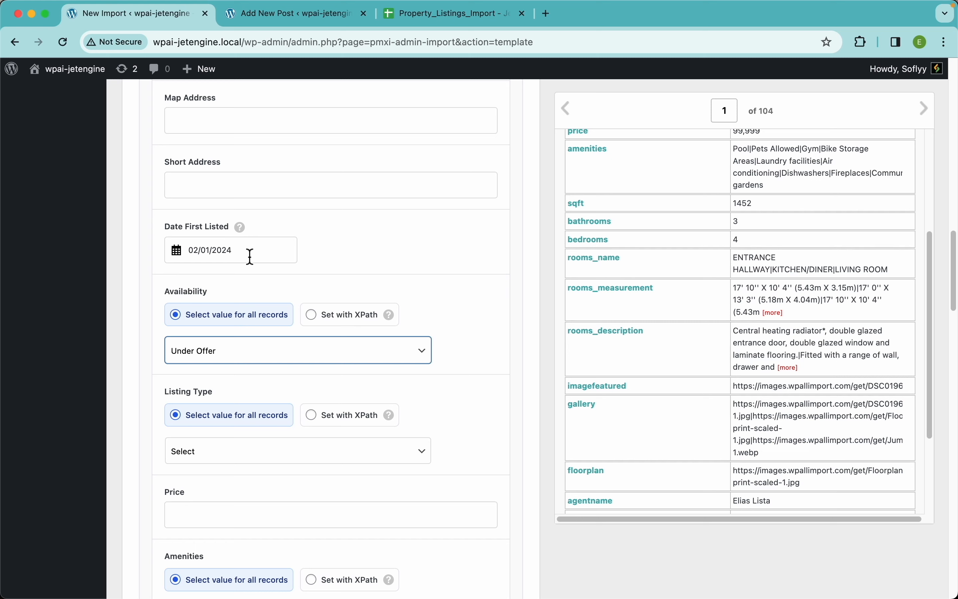
drag(250, 256, 186, 251)
click(366, 242)
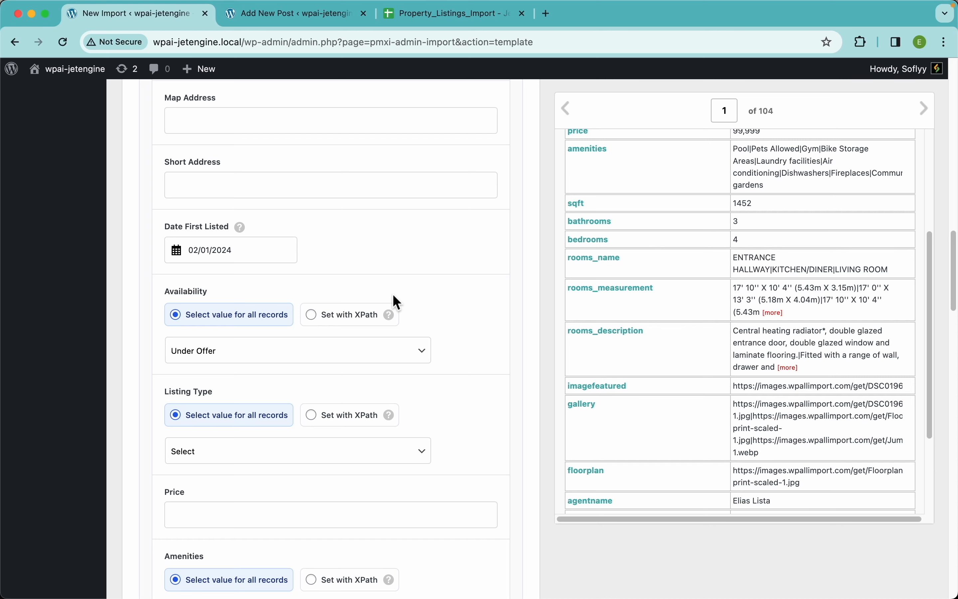
Map the mapaddress column to Map Address and the shortaddress column to Short Address.
scroll(698, 298, up, 5)
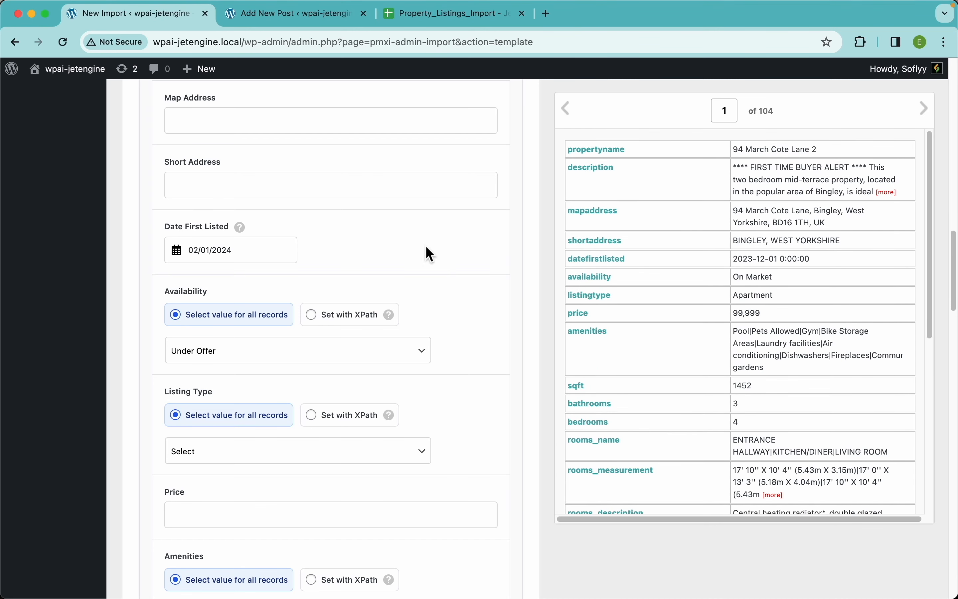
scroll(379, 259, up, 3)
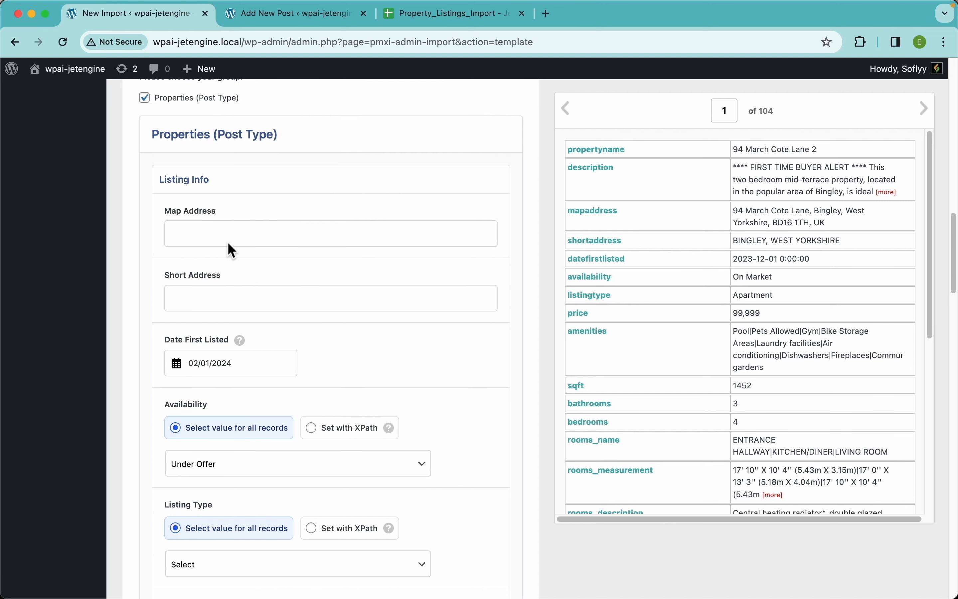
scroll(321, 301, down, 6)
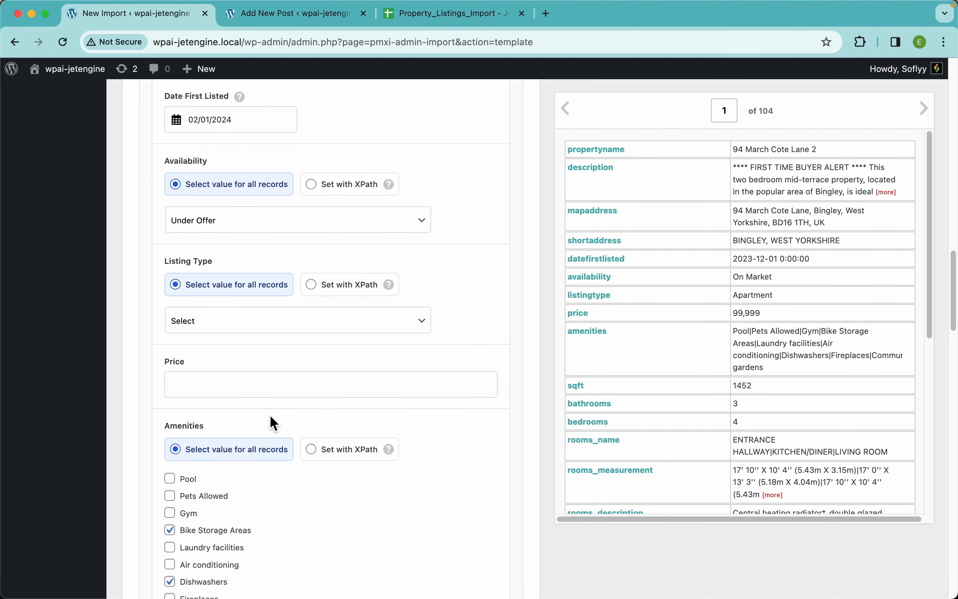
scroll(271, 416, down, 6)
scroll(273, 331, up, 12)
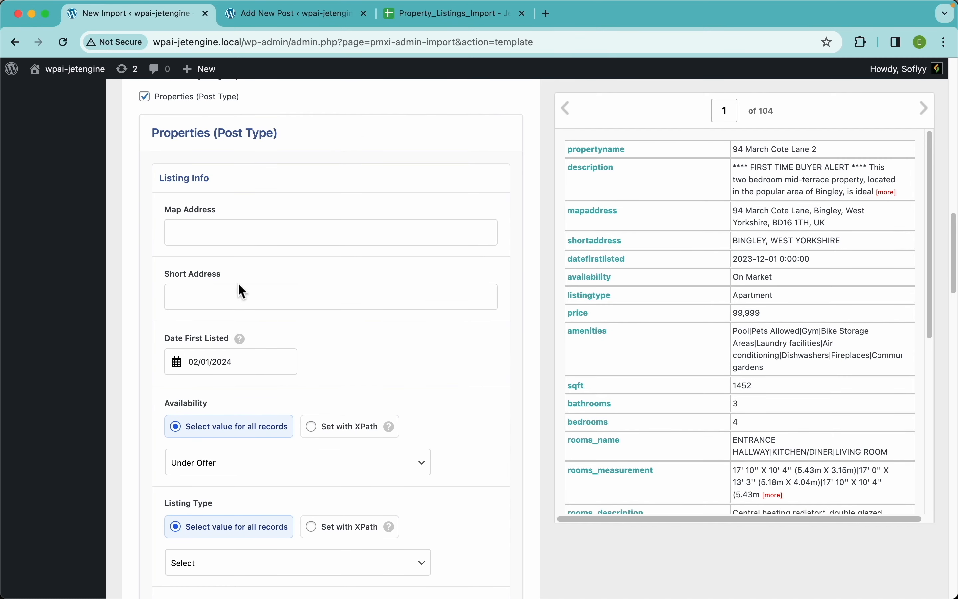
drag(593, 221, 434, 231)
drag(596, 241, 257, 303)
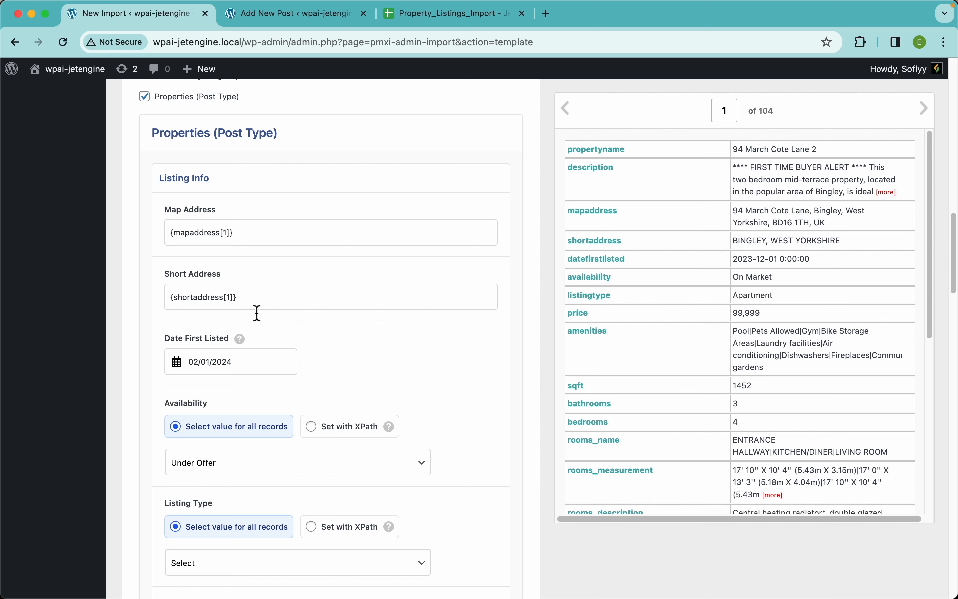
Change Date First Listed to 02/13/2024 using the calendar.
scroll(298, 334, down, 5)
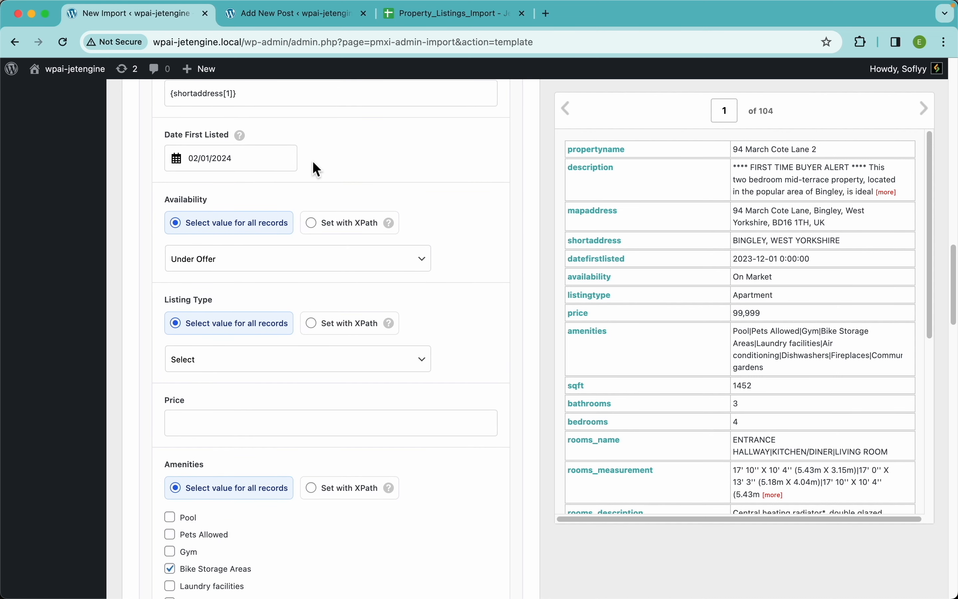
click(253, 162)
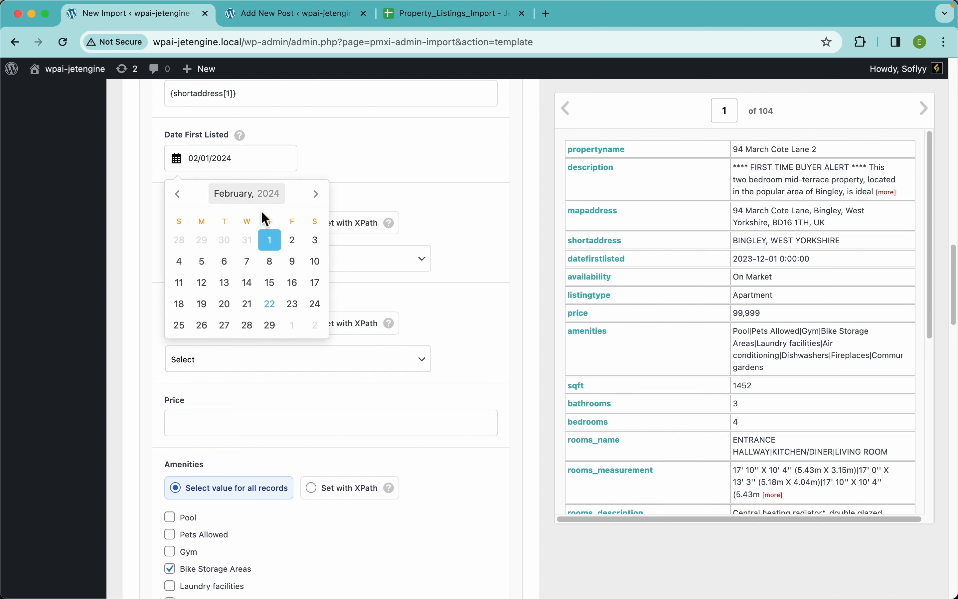
click(224, 283)
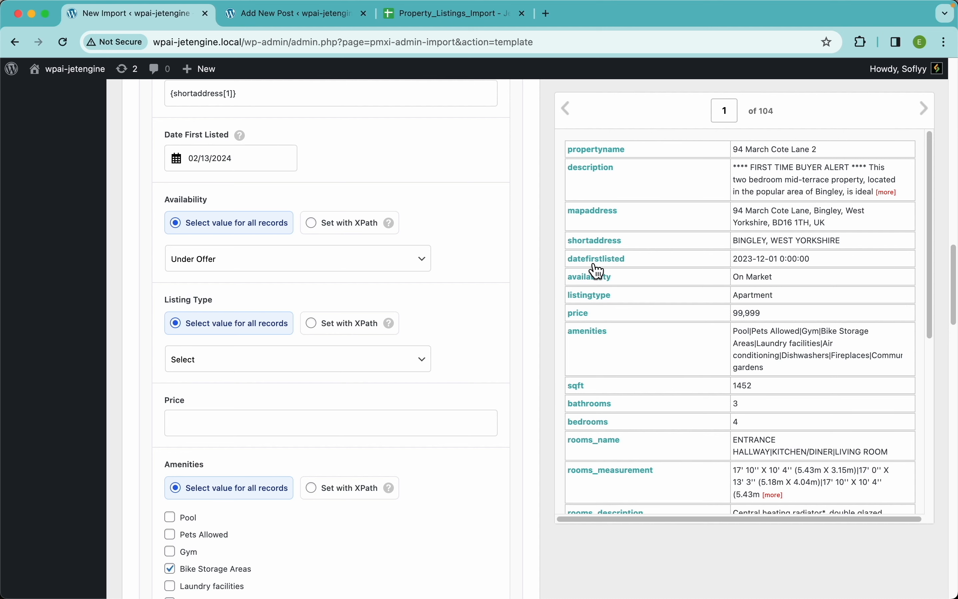
Replace the fixed date in Date First Listed with the datefirstlisted column and close the calendar.
scroll(806, 253, up, 10)
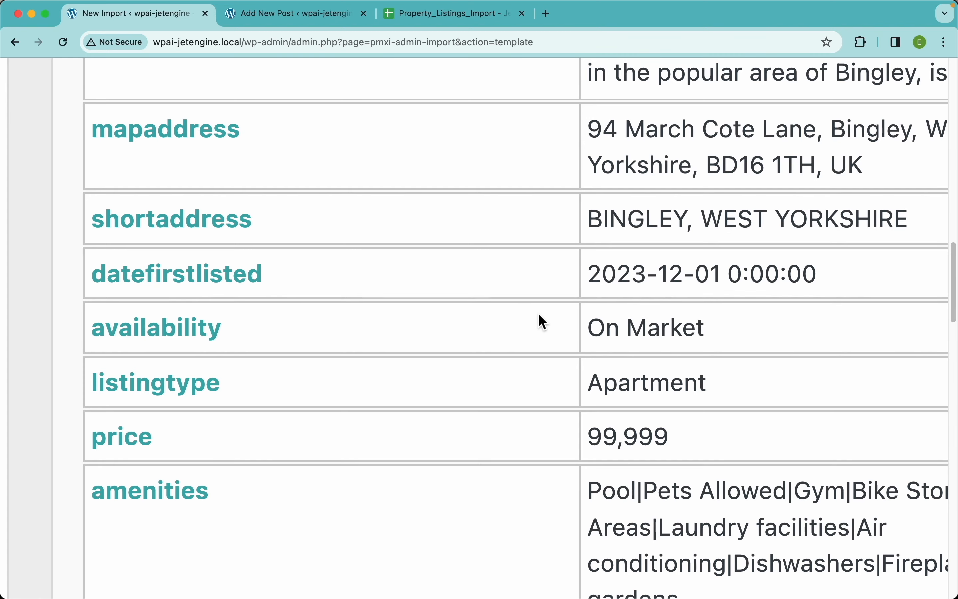
scroll(421, 294, down, 5)
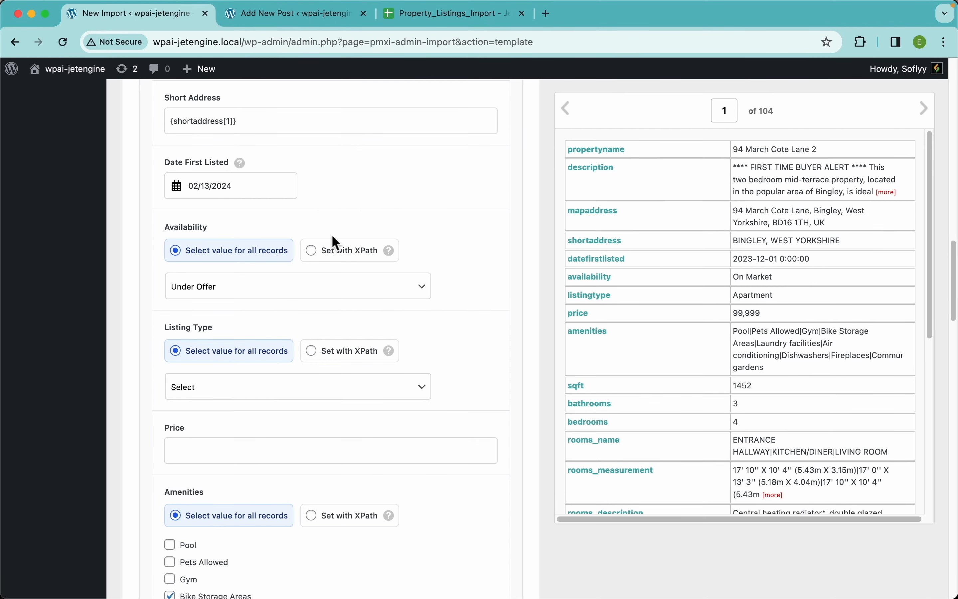
scroll(332, 235, up, 2)
click(253, 246)
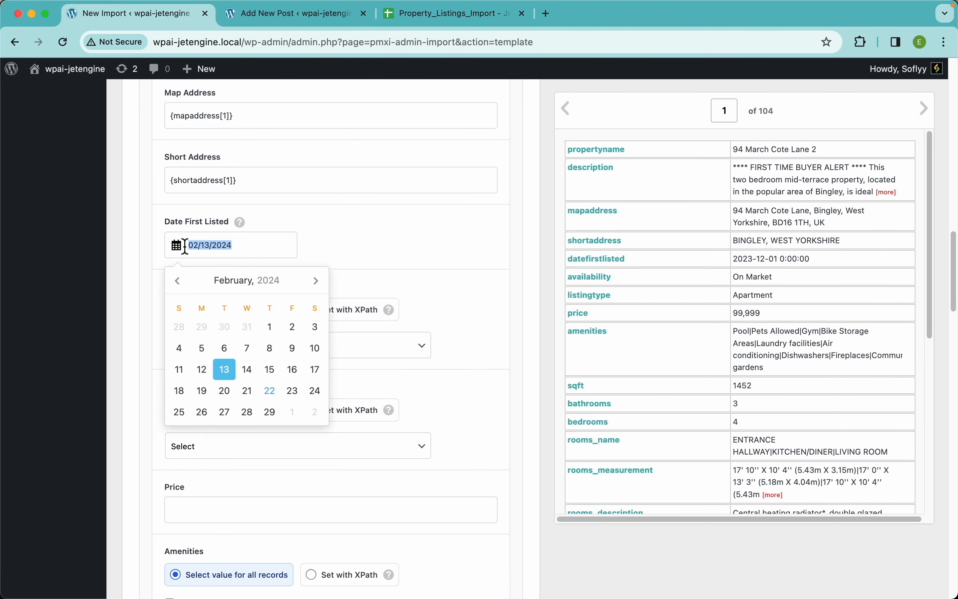
key(BackSpace)
drag(600, 263, 261, 244)
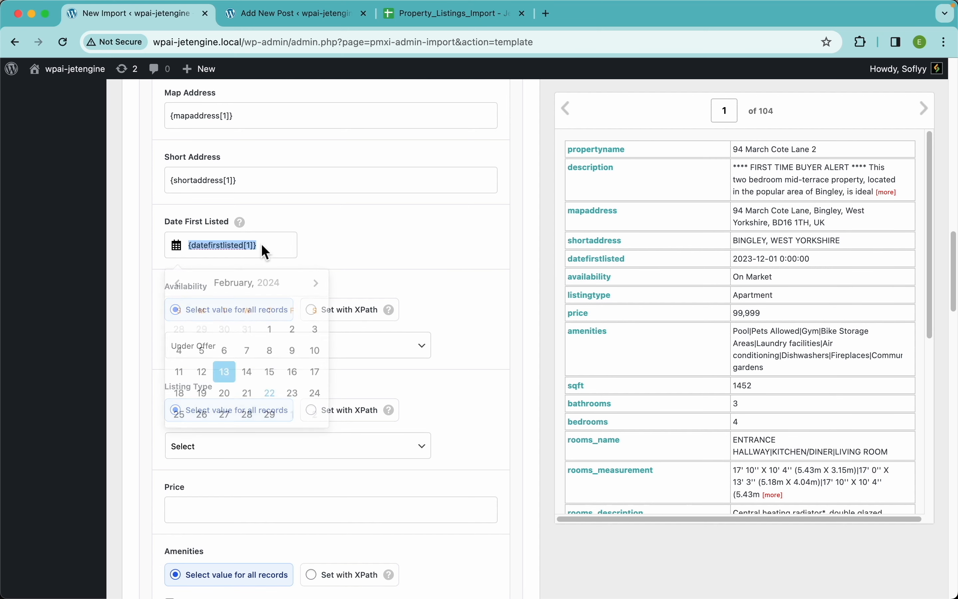
mouse_move(243, 226)
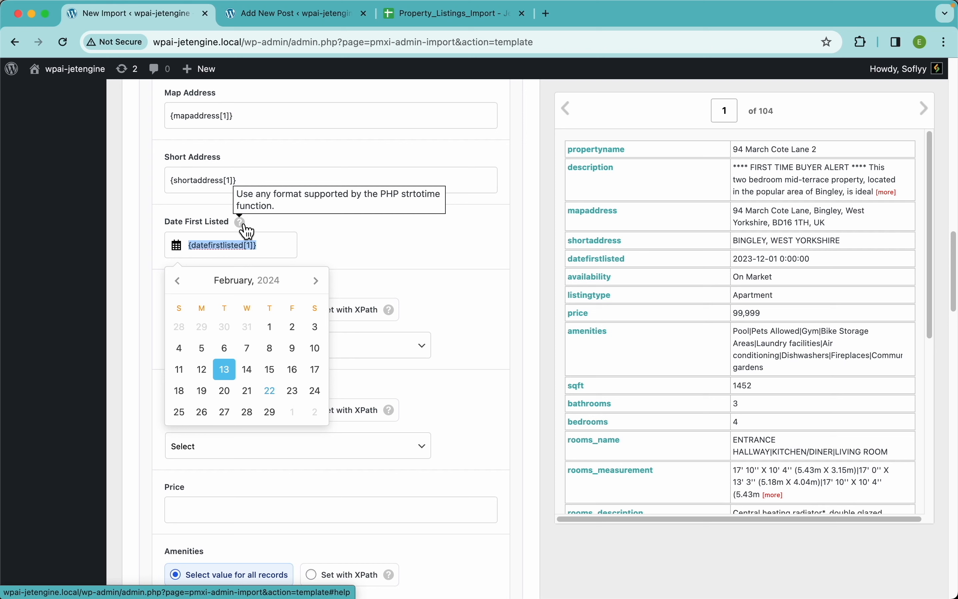
click(378, 251)
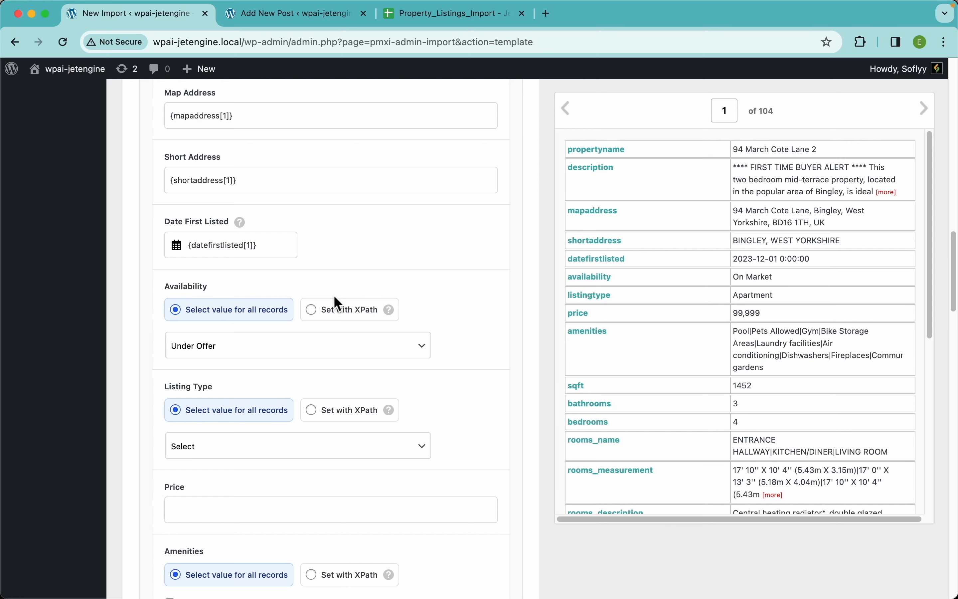
Expand the Function Editor section of the import template, then return to the Listing Info fields.
scroll(334, 300, down, 20)
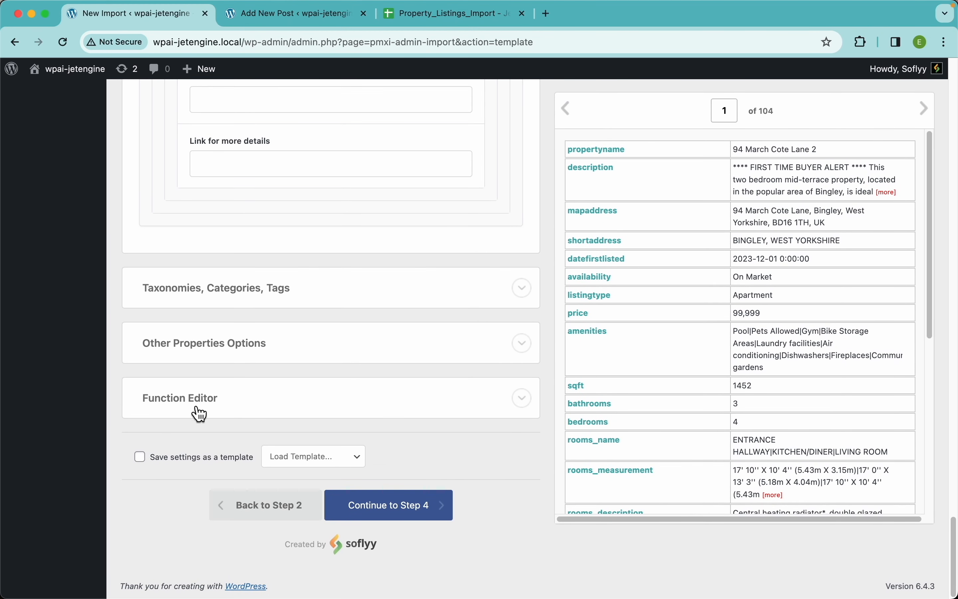
click(200, 400)
scroll(198, 382, down, 3)
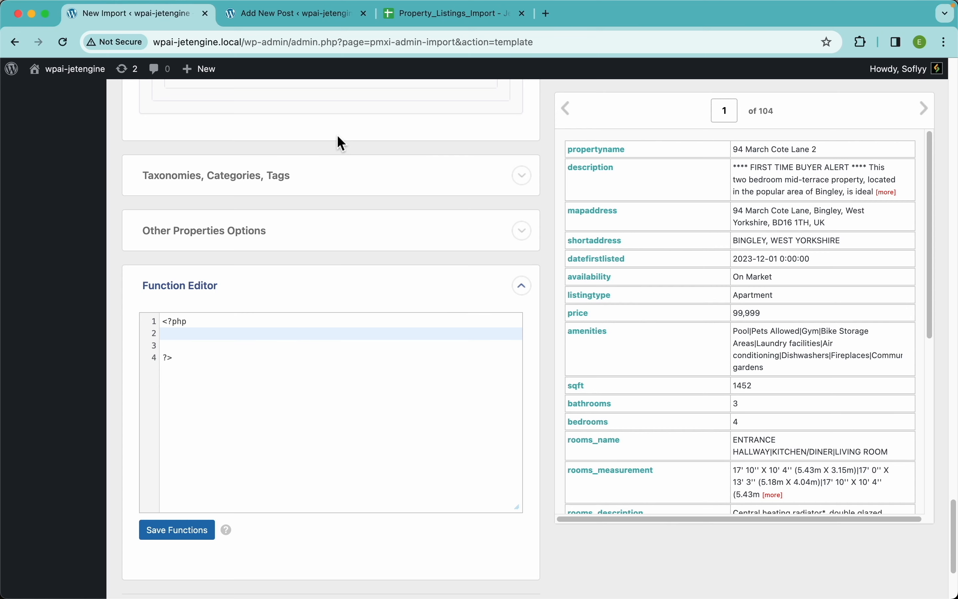
click(296, 222)
scroll(253, 331, up, 10)
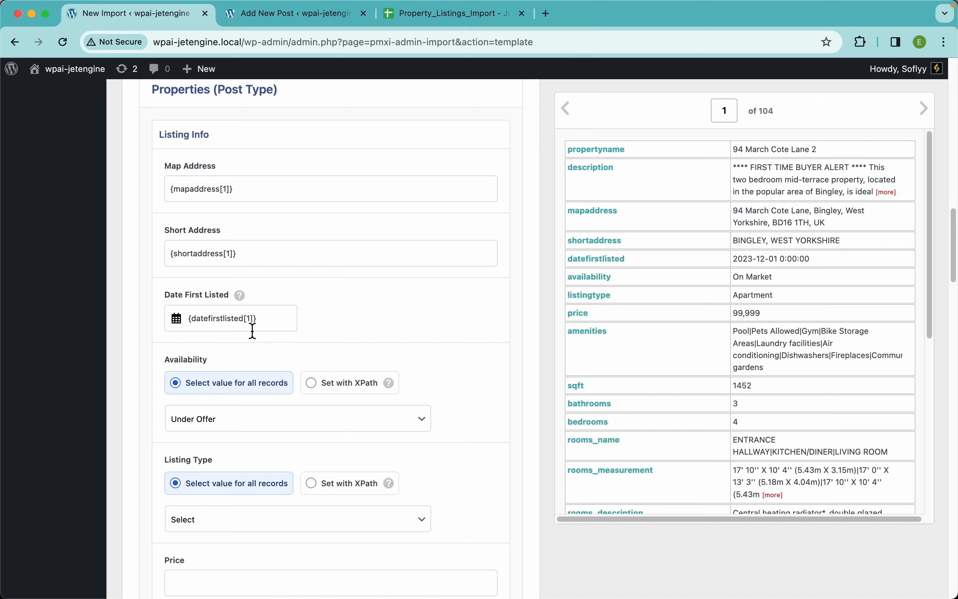
View the Inline PHP page under Import > Custom Code in the WP All Import documentation, then return to the import template.
key(super+t)
click(298, 304)
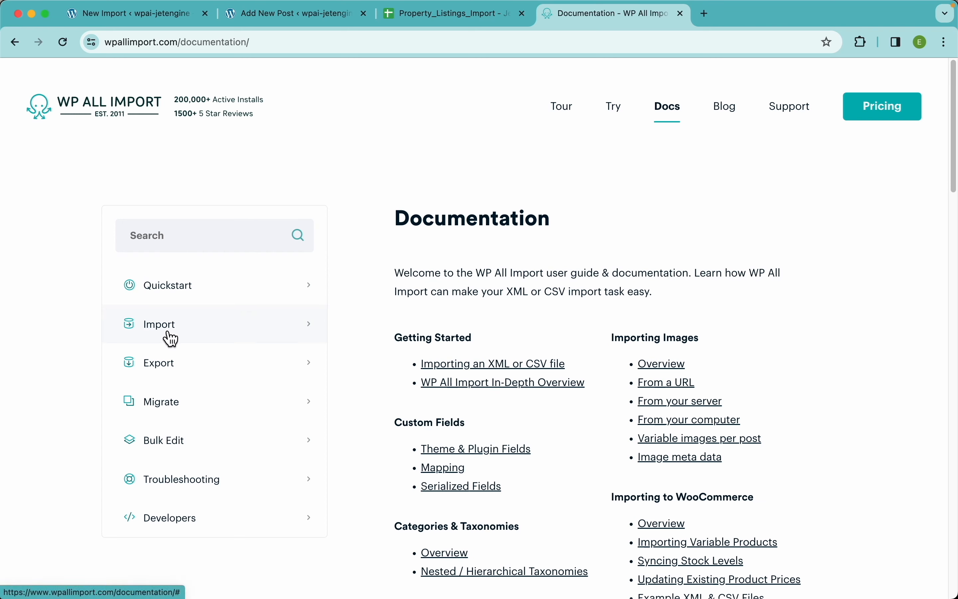
click(180, 337)
scroll(198, 398, down, 7)
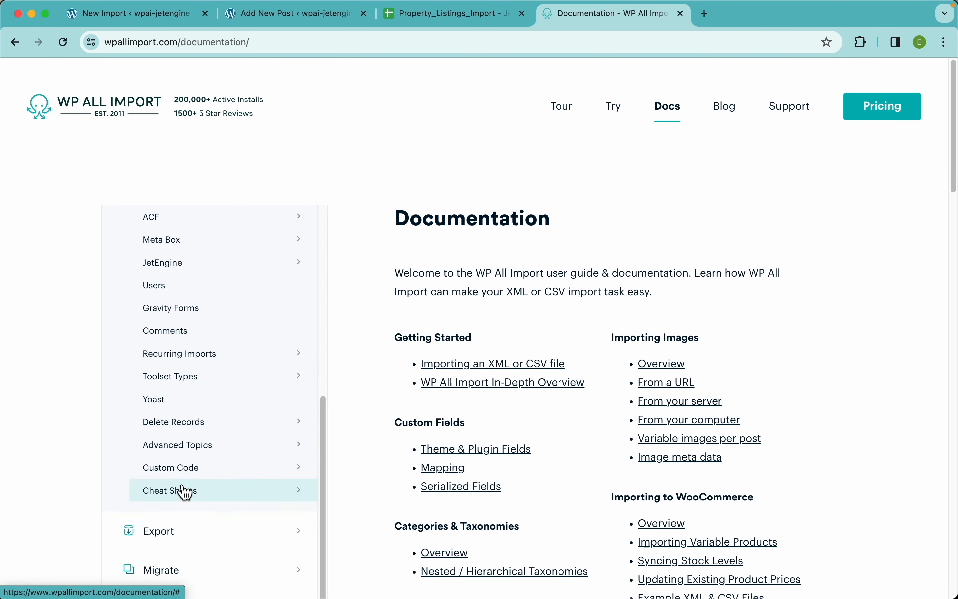
click(200, 469)
click(193, 522)
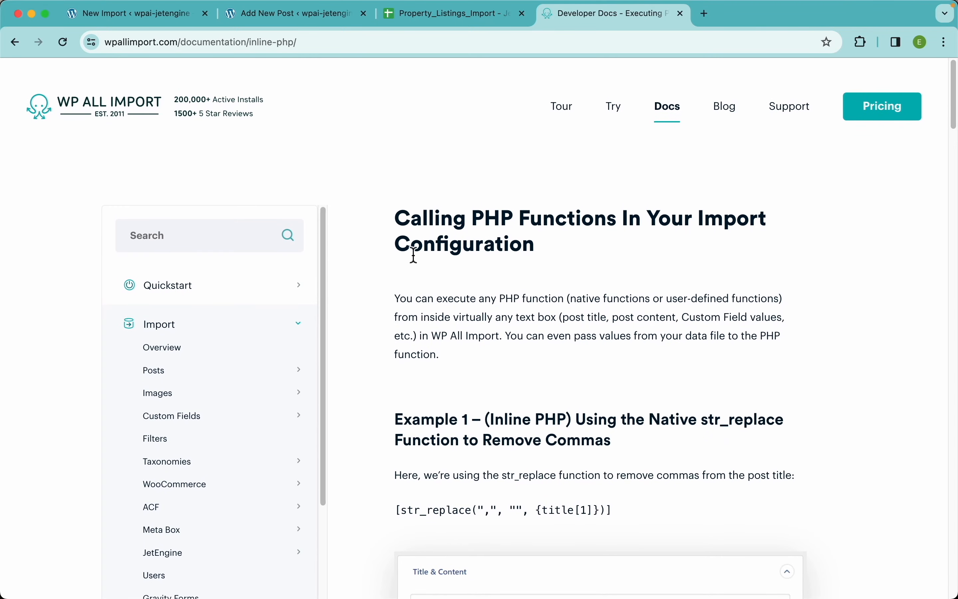
click(144, 18)
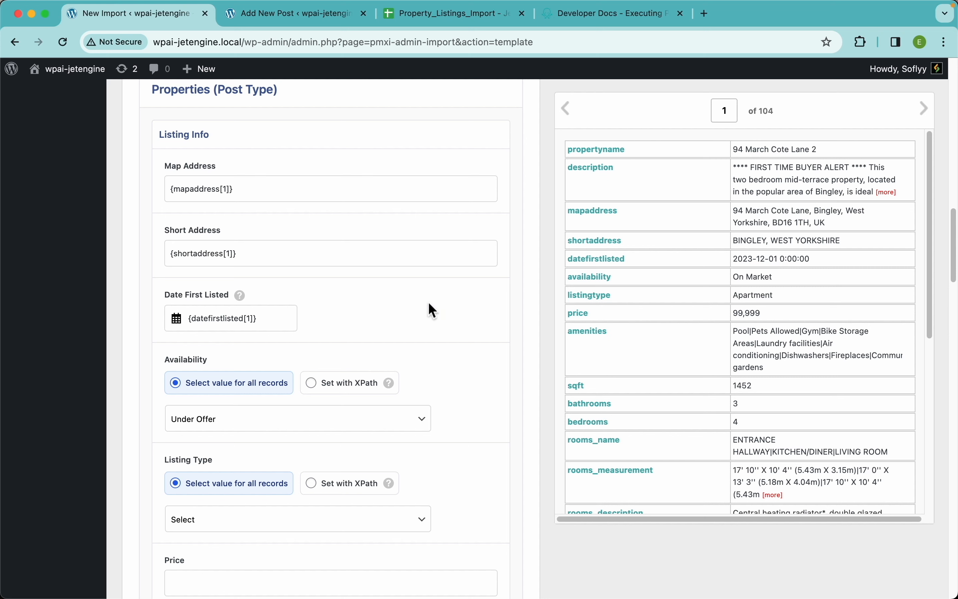
Change Availability to Set with XPath, map the availability column to it, and check the next record's values.
scroll(362, 337, down, 5)
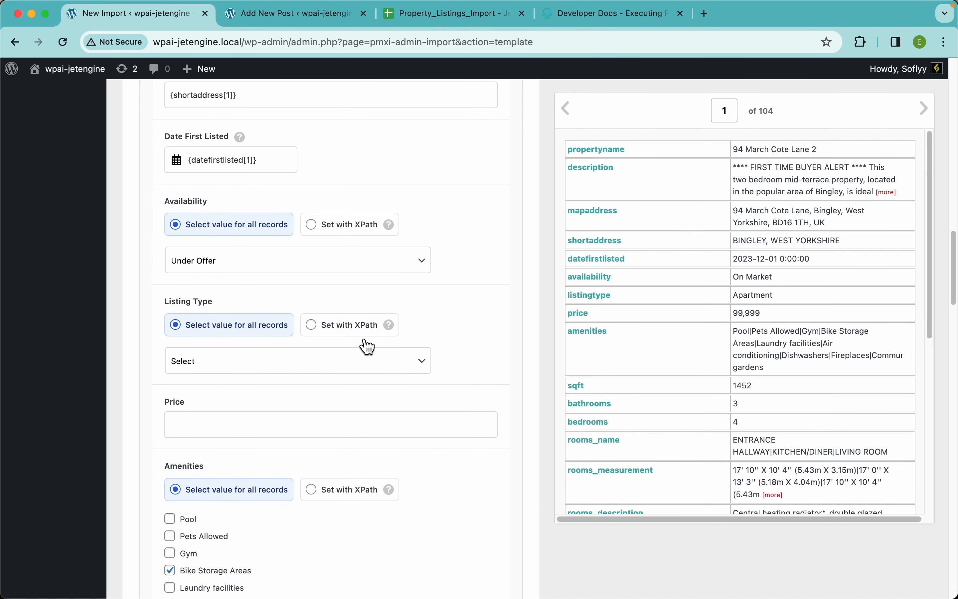
click(279, 270)
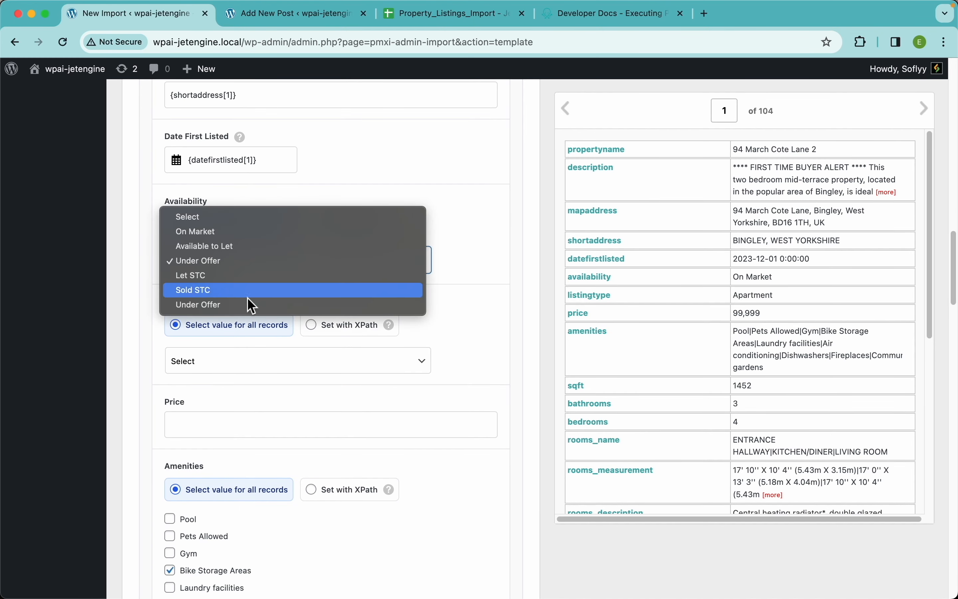
click(452, 266)
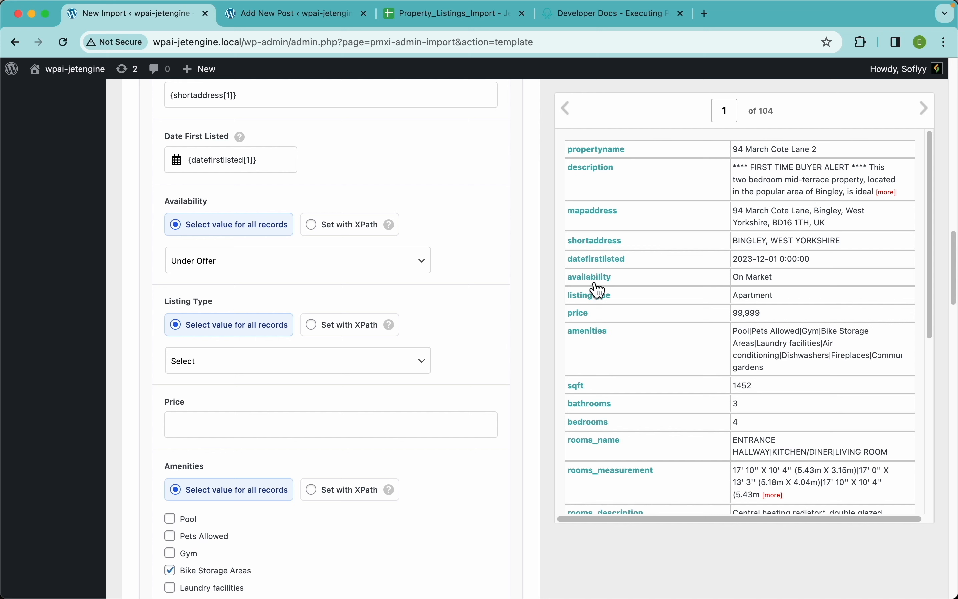
drag(590, 279, 241, 270)
click(350, 229)
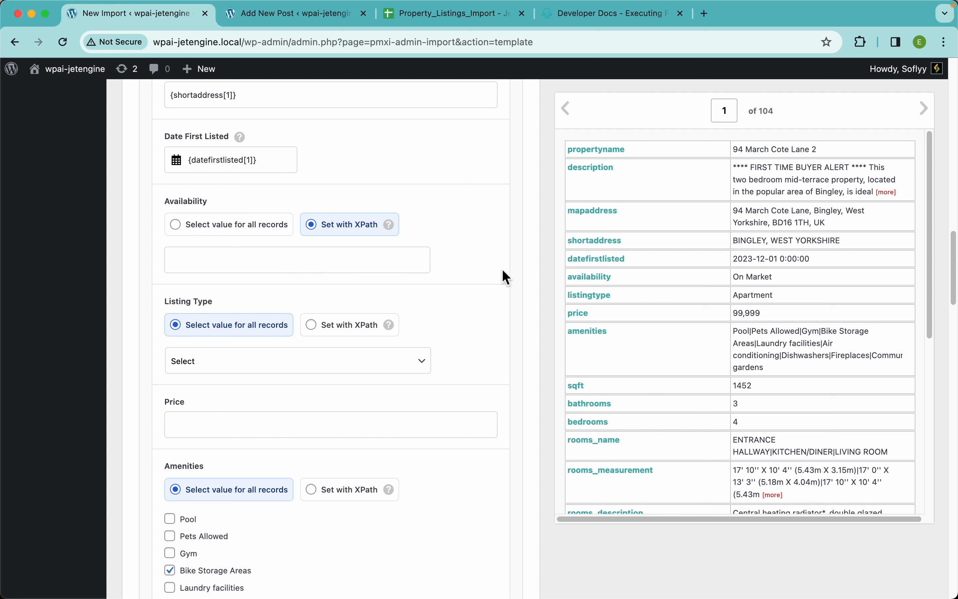
drag(593, 277, 274, 272)
click(933, 113)
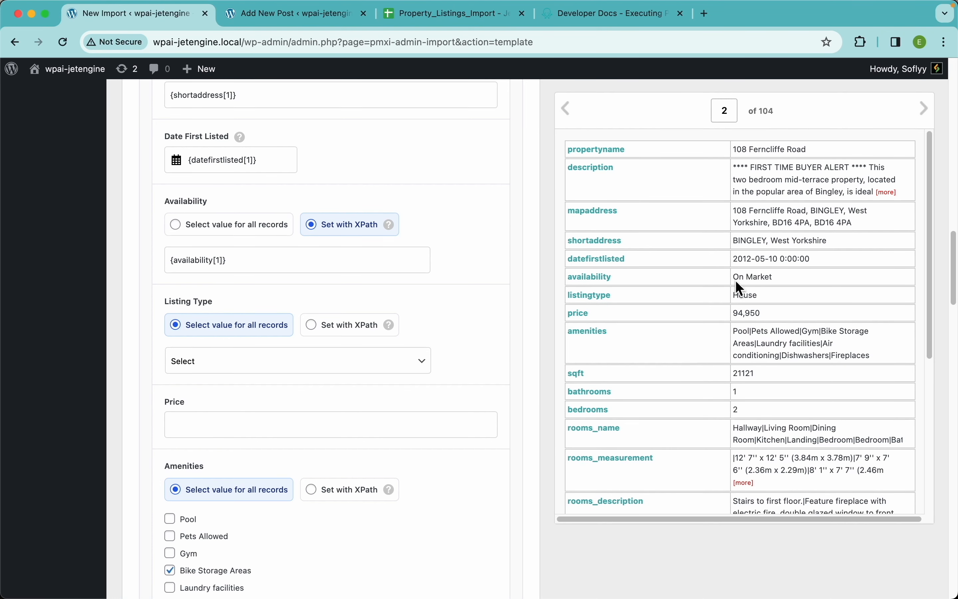
click(565, 108)
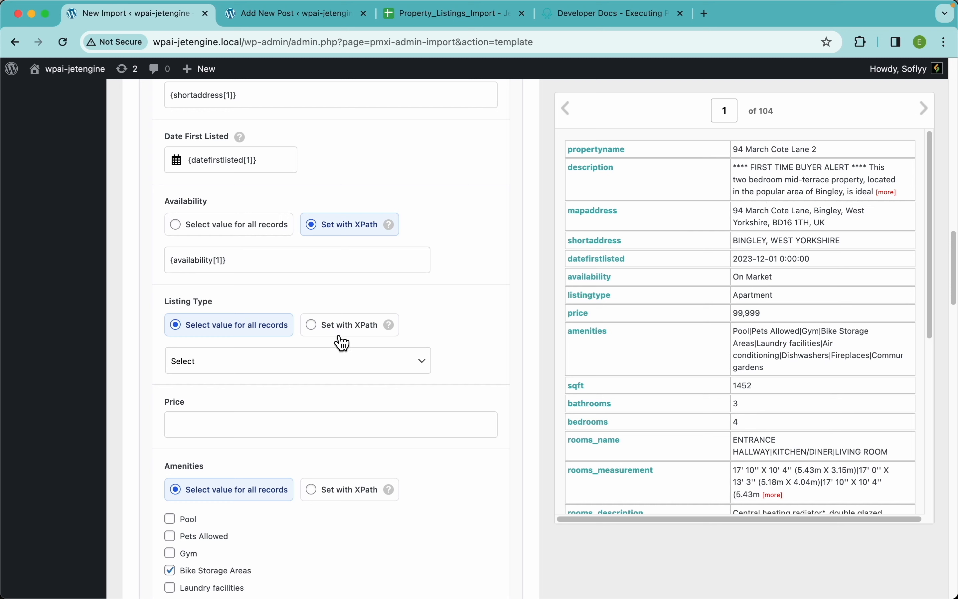
Set Listing Type with XPath from the listingtype column and map the price column to Price.
click(350, 324)
drag(590, 295, 206, 360)
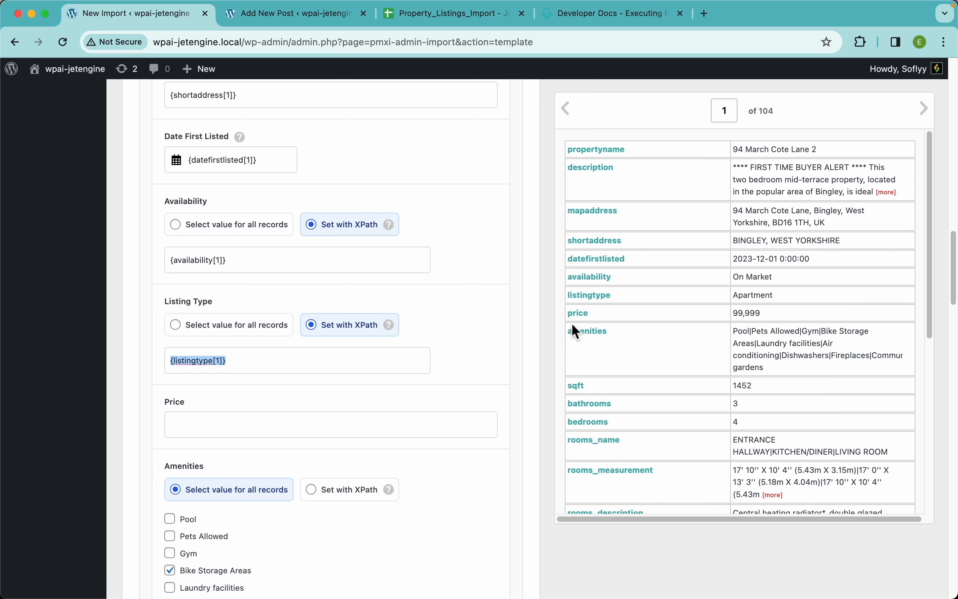
drag(589, 325, 357, 426)
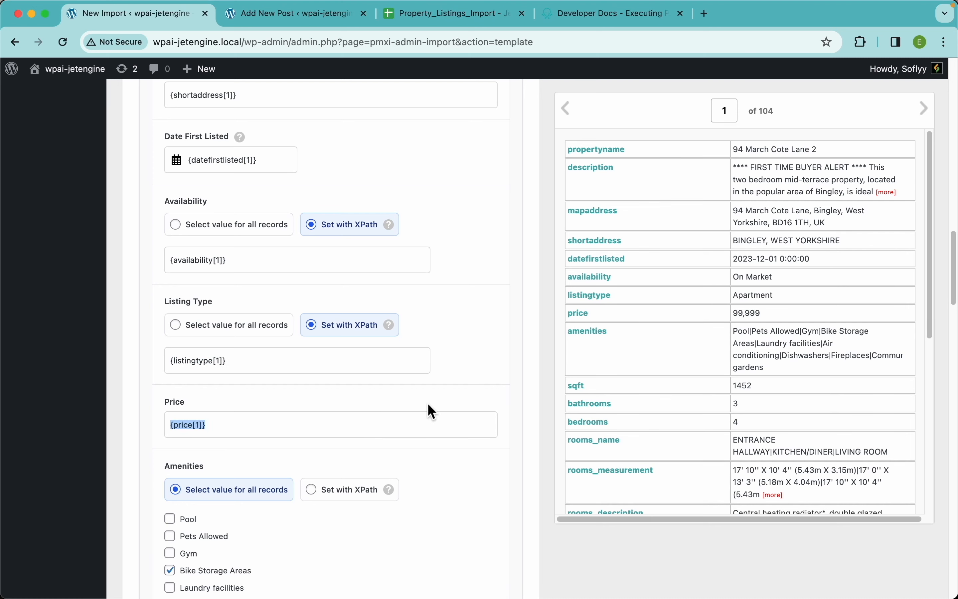
Change Amenities to Set with XPath and read the help note on its expected value format.
scroll(429, 405, down, 5)
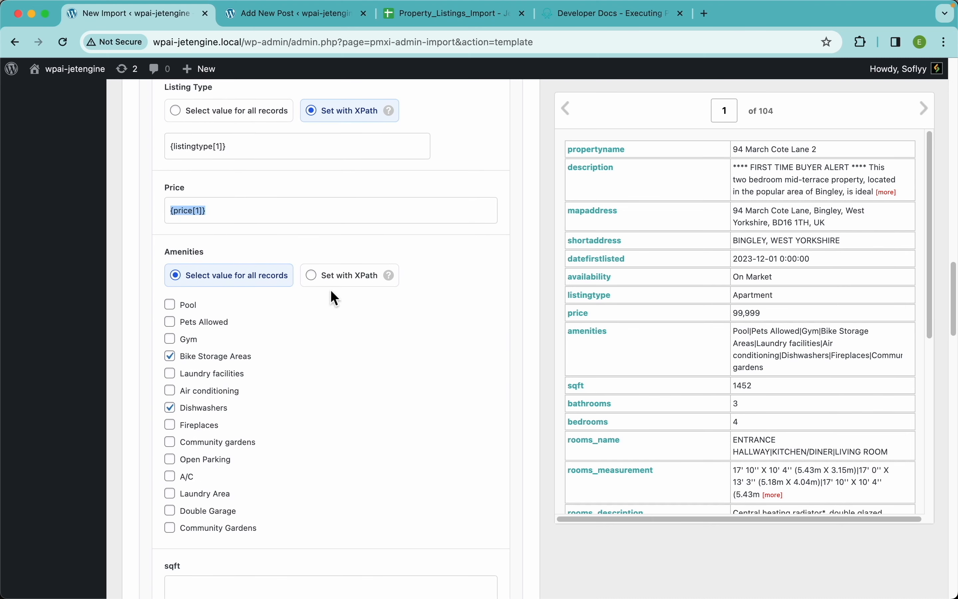
click(346, 279)
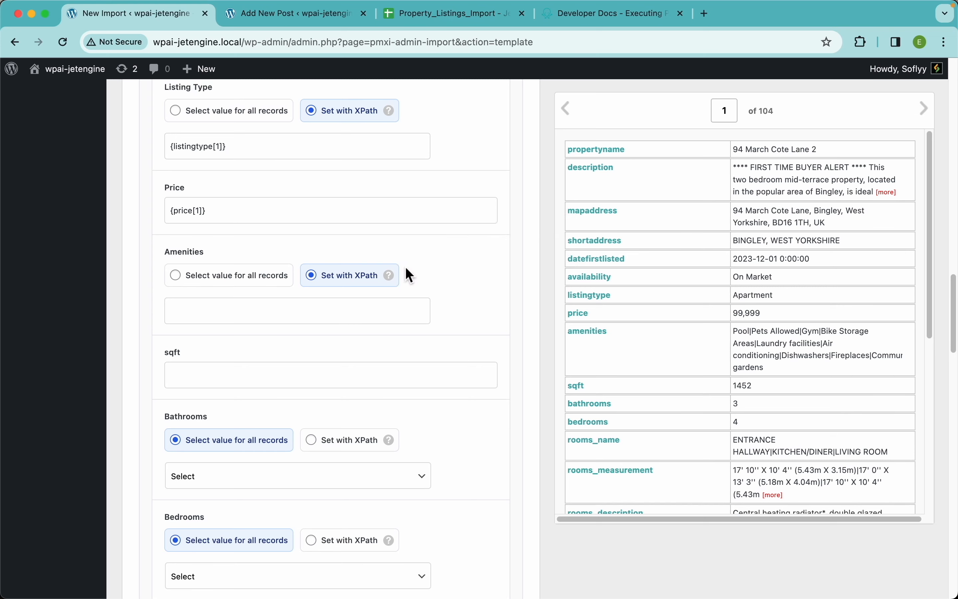
mouse_move(396, 280)
scroll(753, 337, up, 3)
scroll(754, 334, down, 3)
Write a PHP function replace_pipes ($data) in the Function Editor that uses str_replace to return $data with "|" replaced by ",".
scroll(353, 408, down, 15)
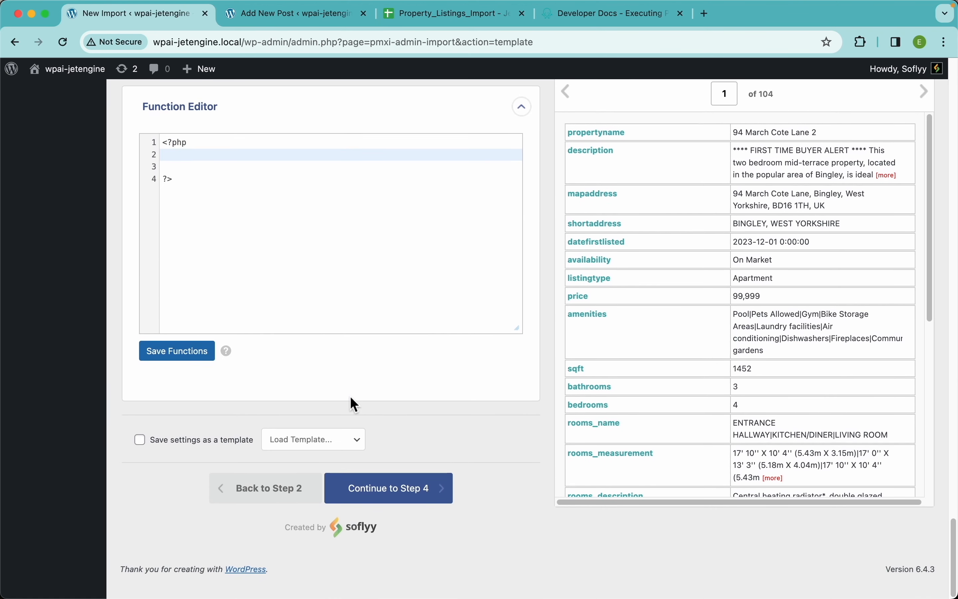
click(202, 175)
key(Return)
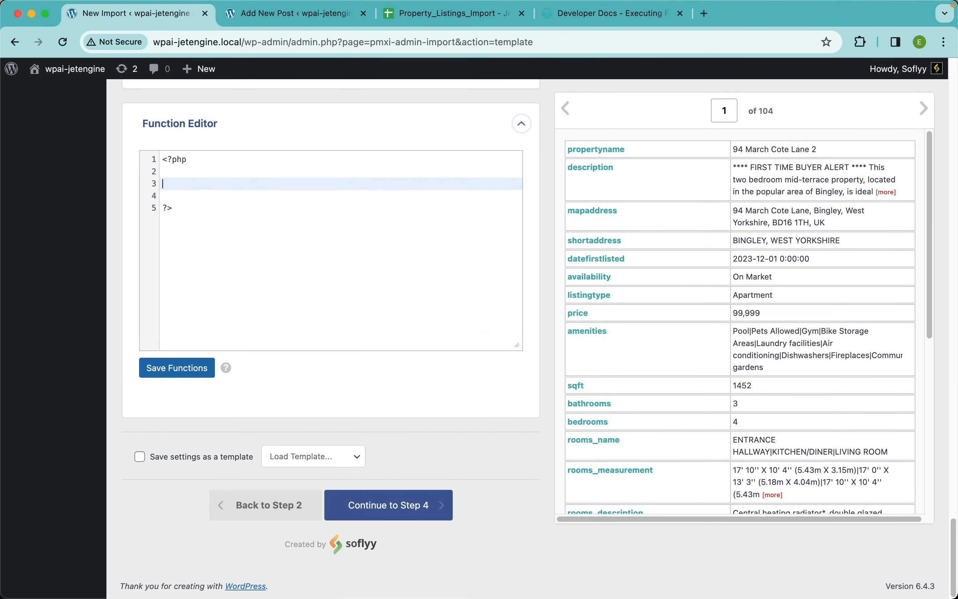
text(function replace_pipes ($data) {)
key(Return)
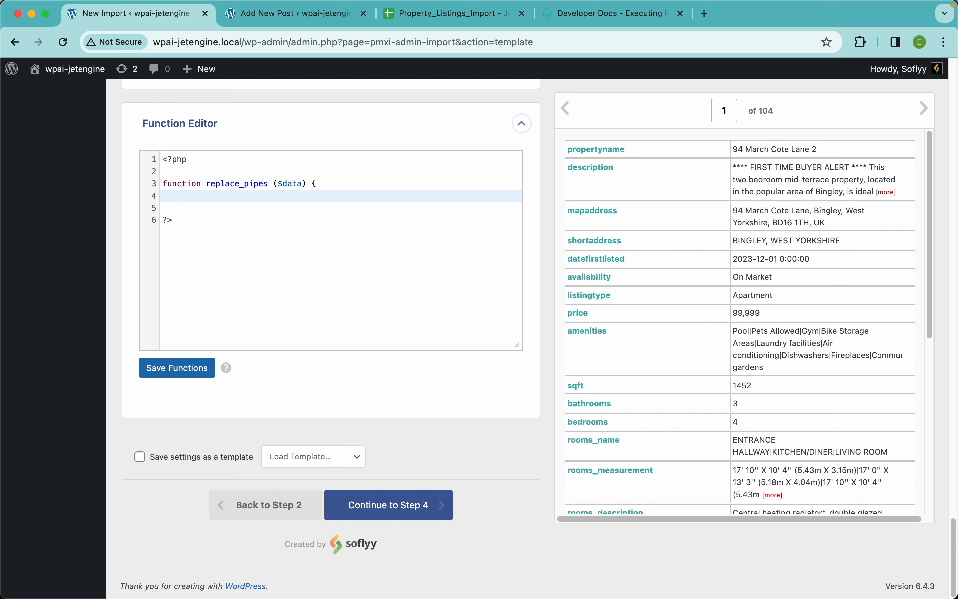
text(return str_replace ("|", ",", $data);)
Set the Amenities XPath value to [replace_pipes({amenities[1]})].
scroll(214, 272, up, 15)
click(214, 261)
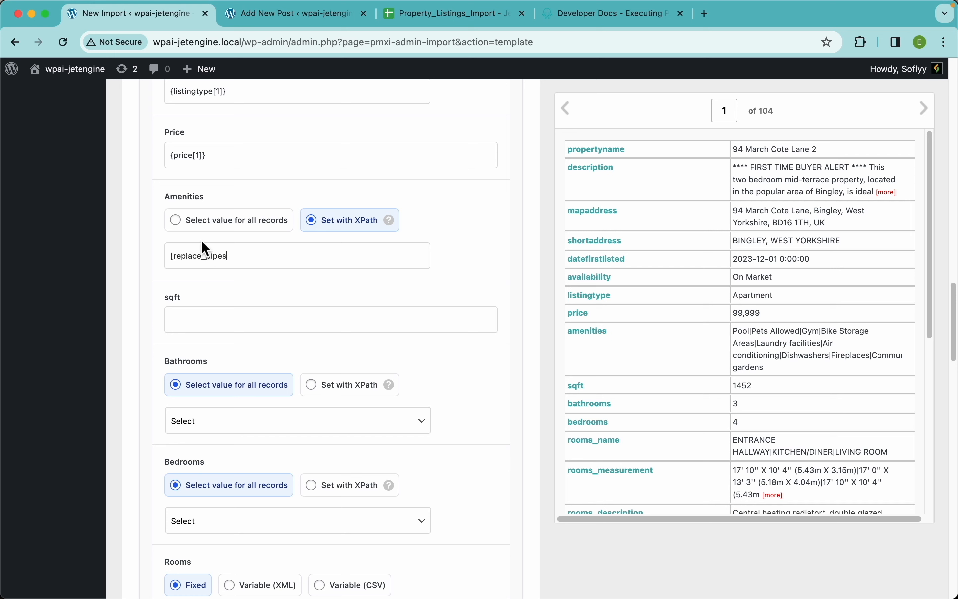
text([replace_pipes({amenities[1)
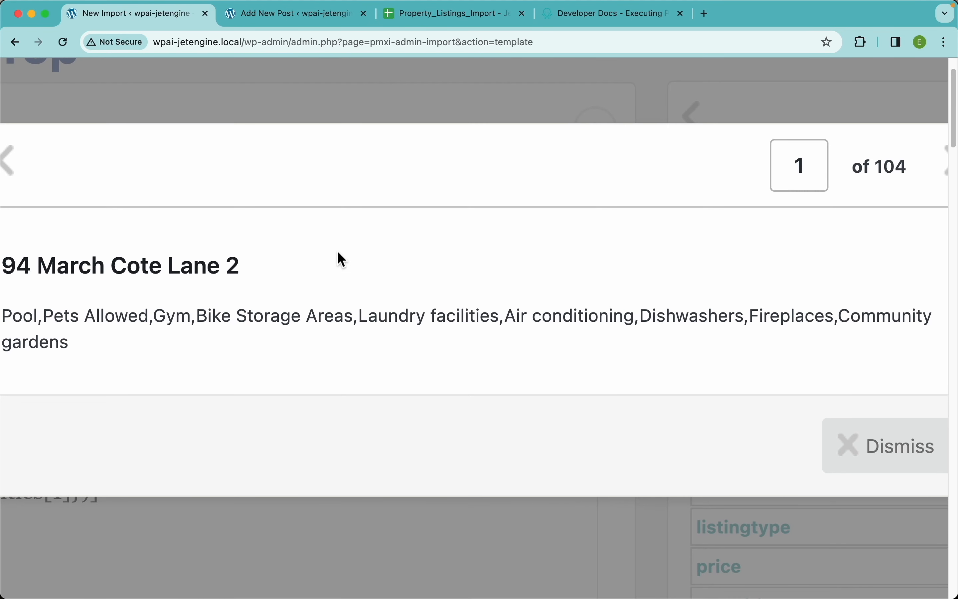
Review the replace_pipes preview for the first record, dismiss it, and clear the test expression from the post content.
scroll(338, 252, left, 3)
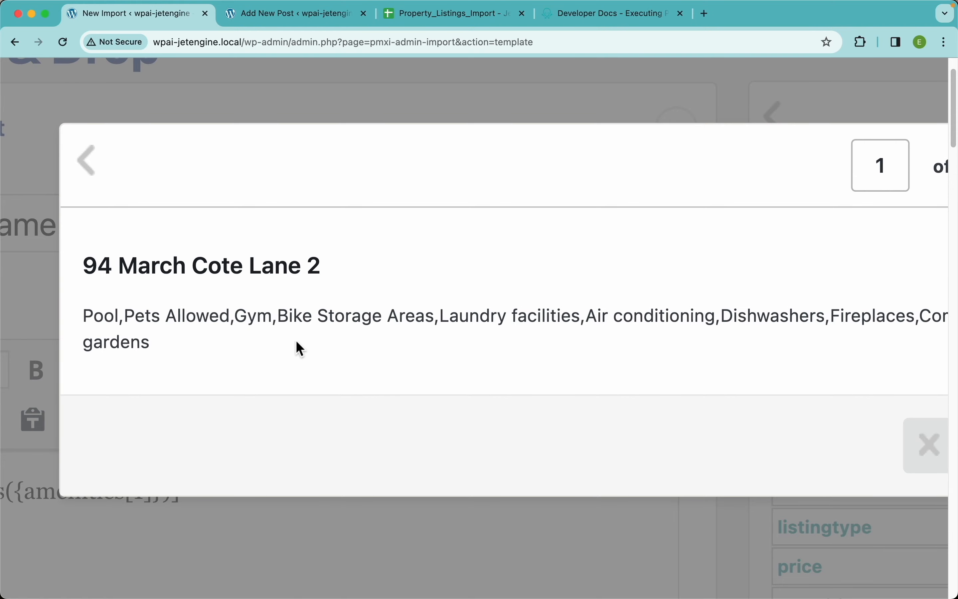
scroll(236, 347, down, 5)
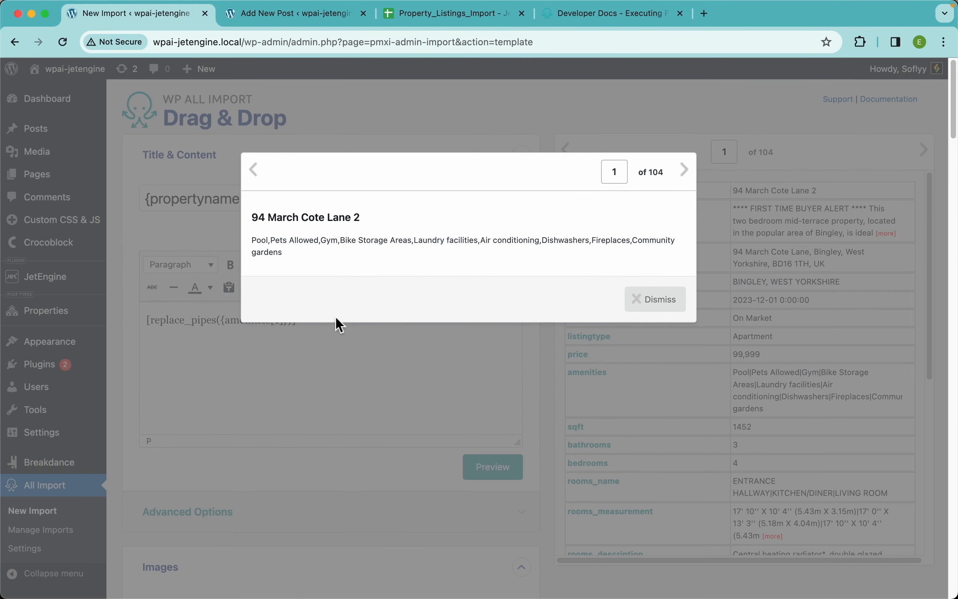
click(652, 304)
click(415, 342)
key(super+a)
key(BackSpace)
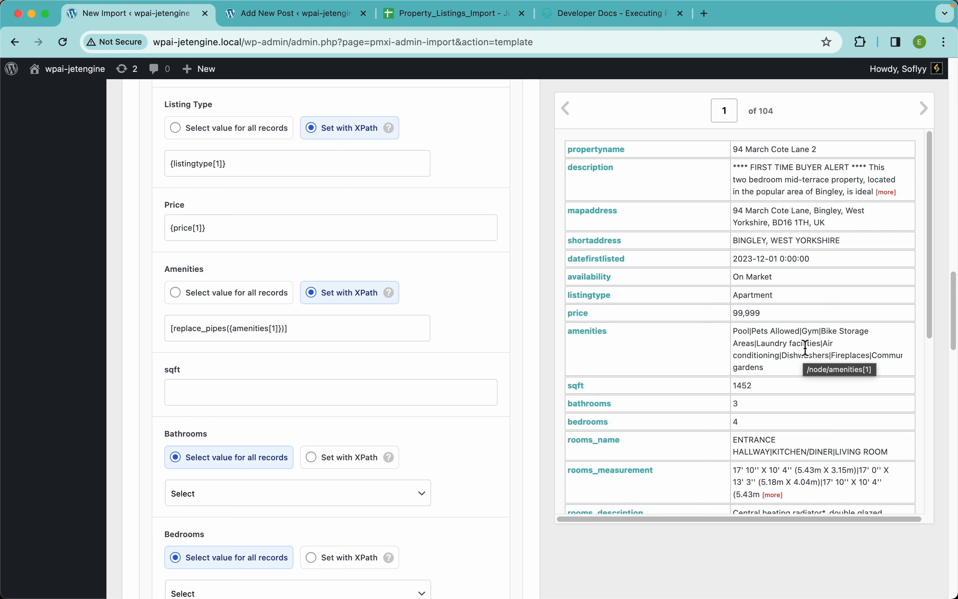
Browse the Developers Code Snippets page in the WP All Import documentation, then return to the import template.
click(582, 20)
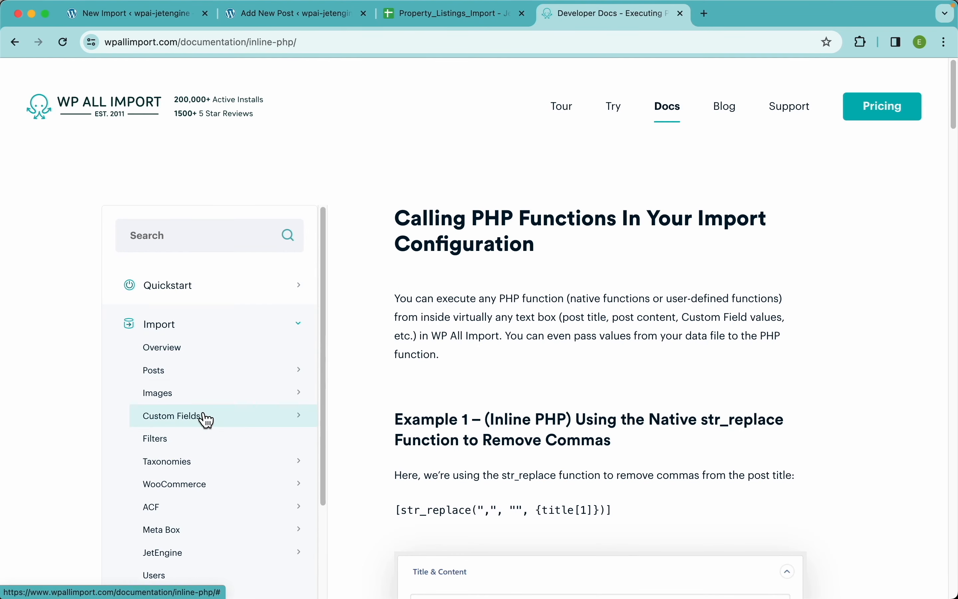
scroll(207, 422, down, 10)
scroll(208, 421, down, 4)
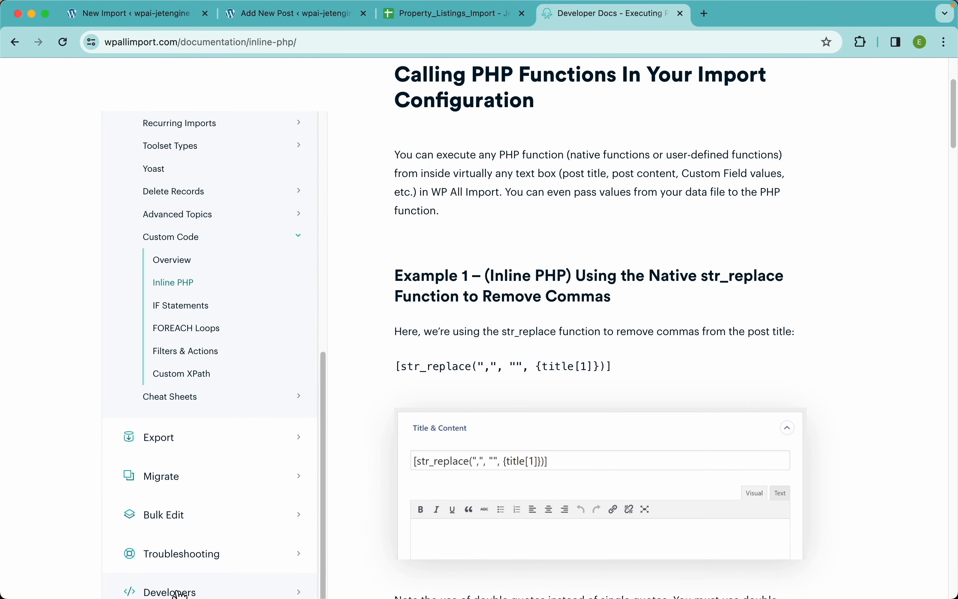
scroll(211, 531, down, 4)
click(172, 509)
scroll(600, 357, down, 20)
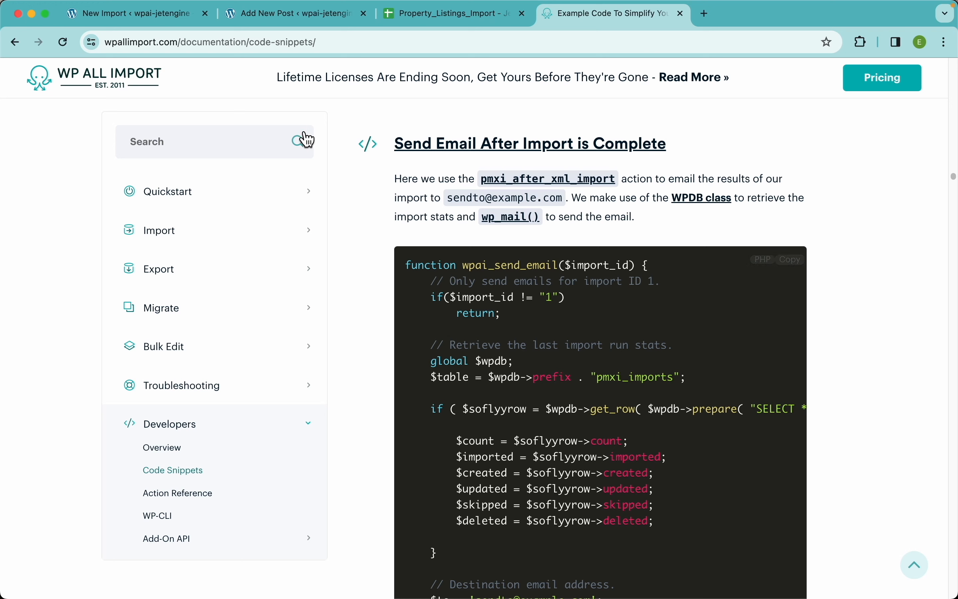
click(147, 24)
Map the bathrooms column to Bathrooms and the bedrooms column to Bedrooms, both set with XPath.
drag(590, 404, 372, 287)
drag(590, 427, 359, 396)
scroll(281, 386, down, 5)
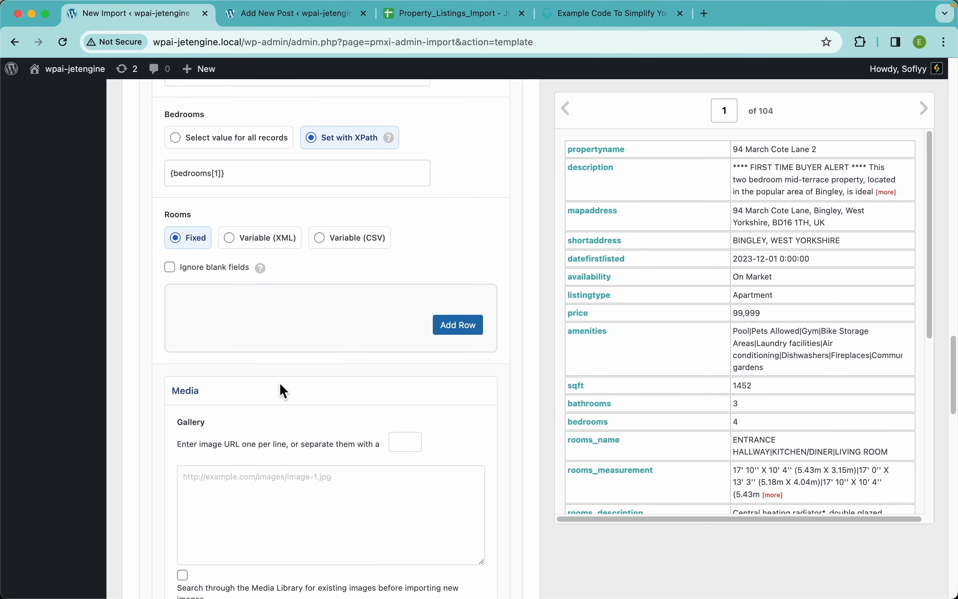
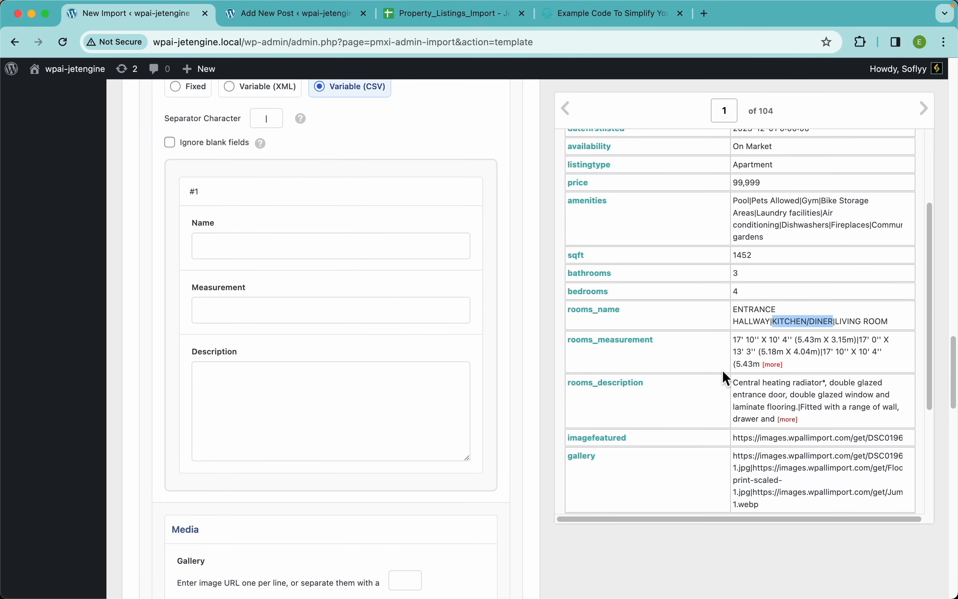
Map the rooms_name, rooms_measurement and rooms_description columns to the Rooms repeater's Name, Measurement and Description fields.
click(773, 322)
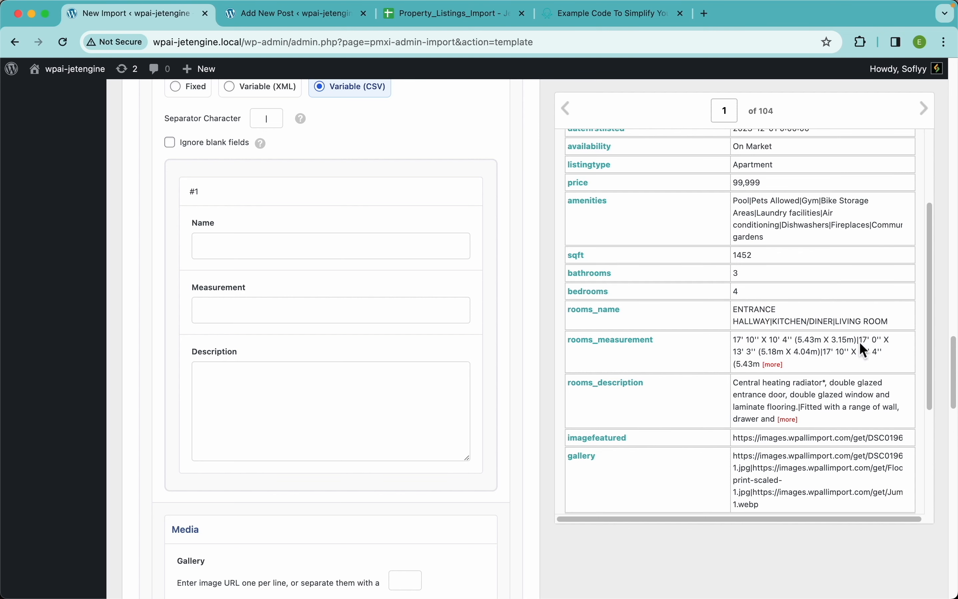
click(923, 113)
scroll(787, 379, down, 4)
scroll(541, 320, up, 1)
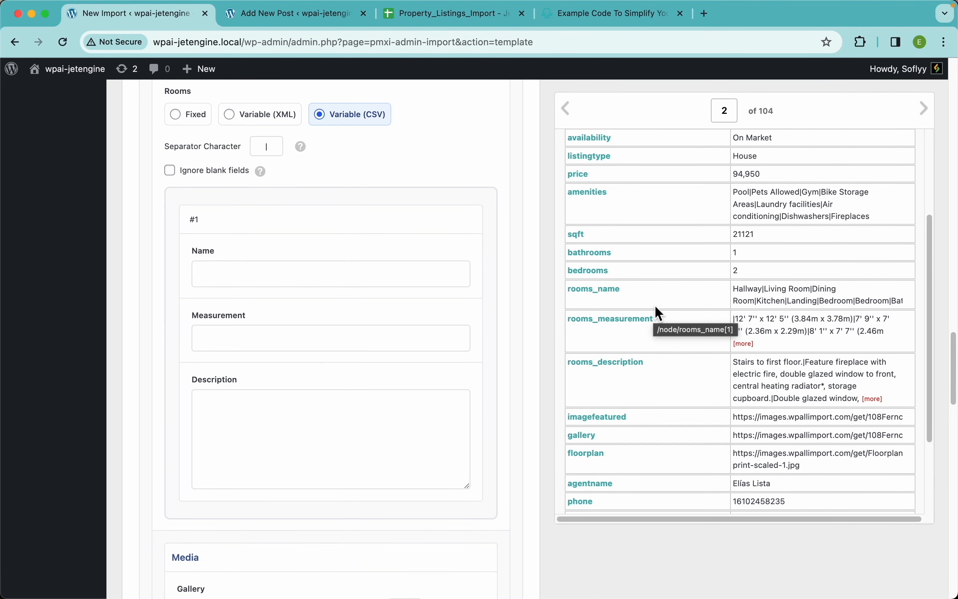
click(575, 113)
scroll(594, 448, down, 1)
drag(595, 447, 363, 269)
scroll(693, 442, down, 2)
drag(643, 398, 435, 324)
drag(620, 456, 325, 396)
scroll(317, 277, up, 3)
mouse_move(270, 258)
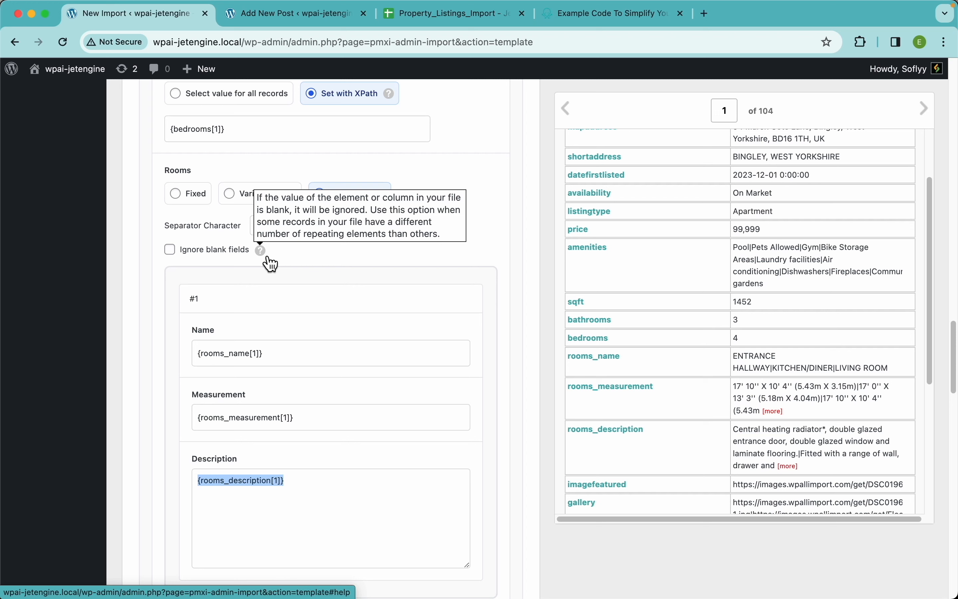
Map the gallery column to the Gallery field and set its image URL separator to |.
scroll(317, 317, down, 10)
scroll(706, 289, down, 5)
drag(594, 333, 358, 275)
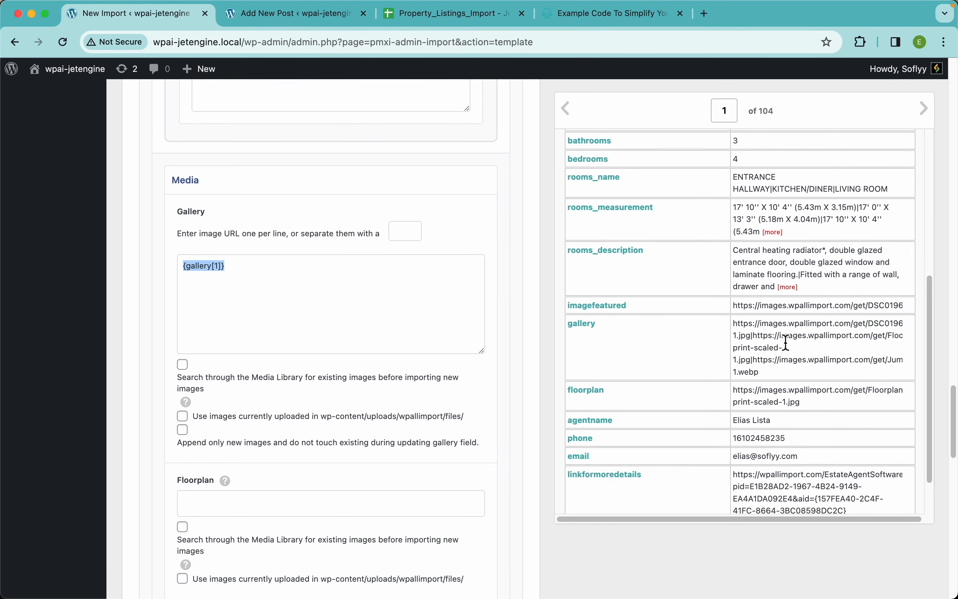
scroll(786, 342, up, 5)
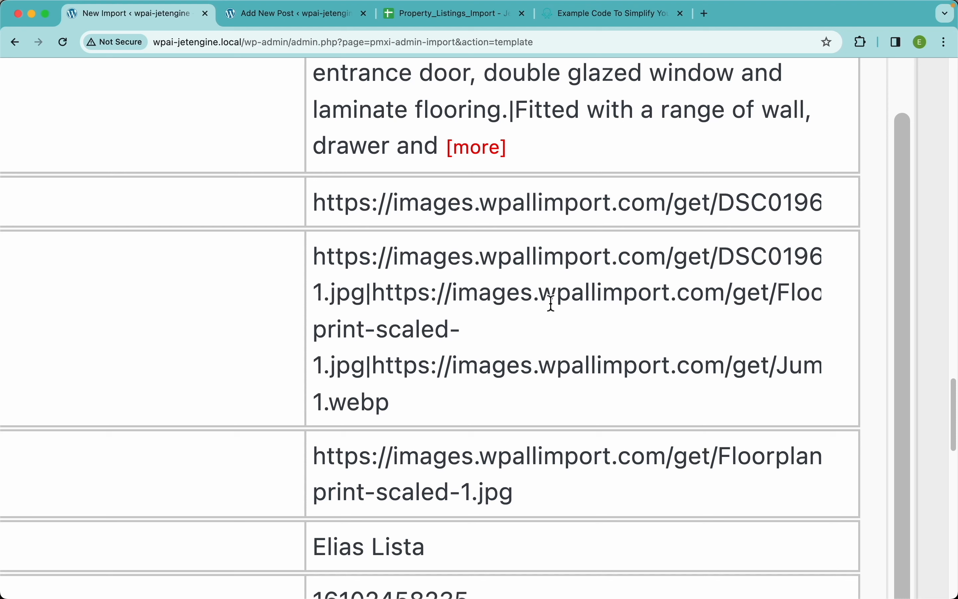
double_click(369, 297)
scroll(369, 285, down, 5)
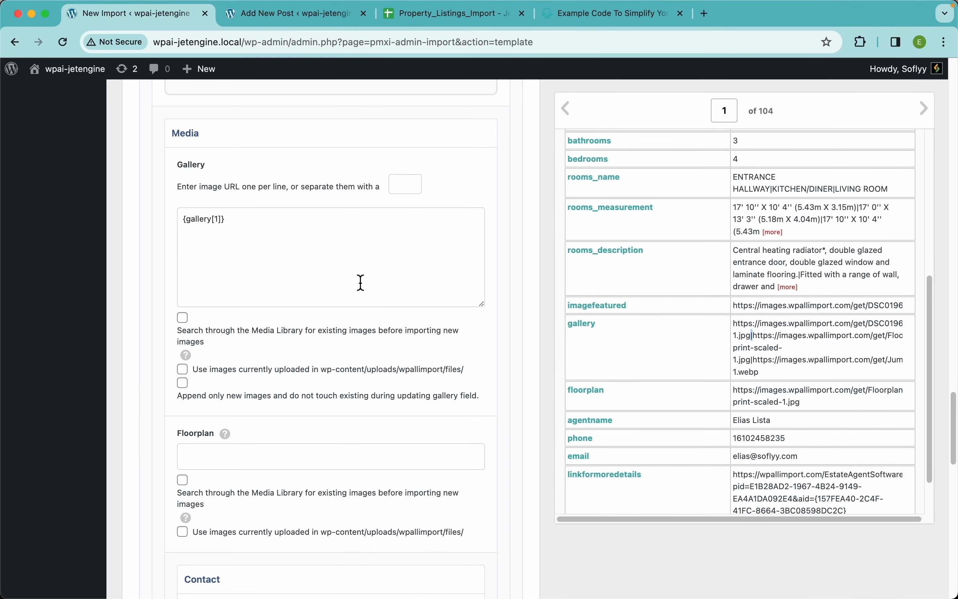
click(402, 193)
text(|)
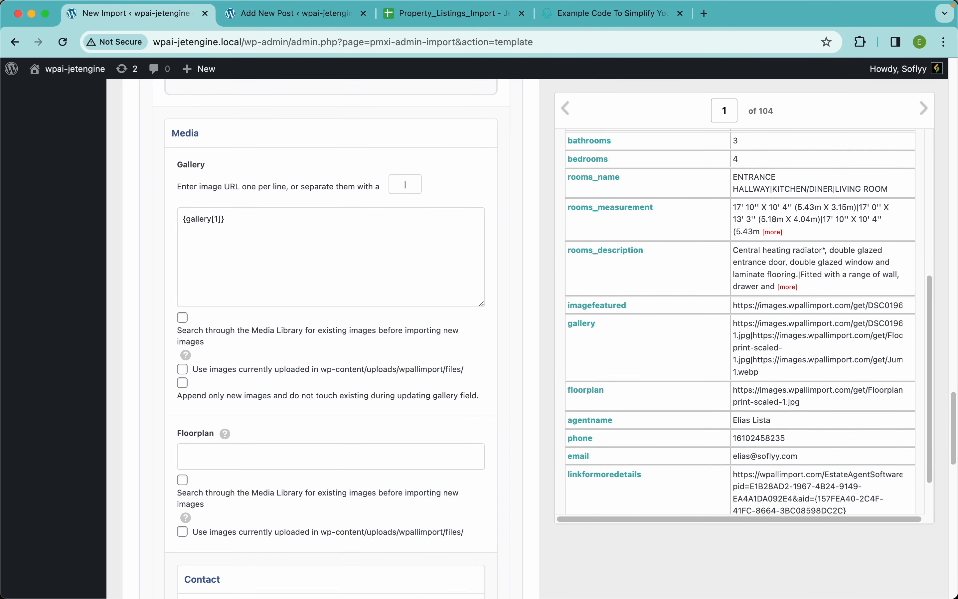
Enable searching the Media Library for existing Gallery images before importing, with images matched by URL.
scroll(402, 343, down, 3)
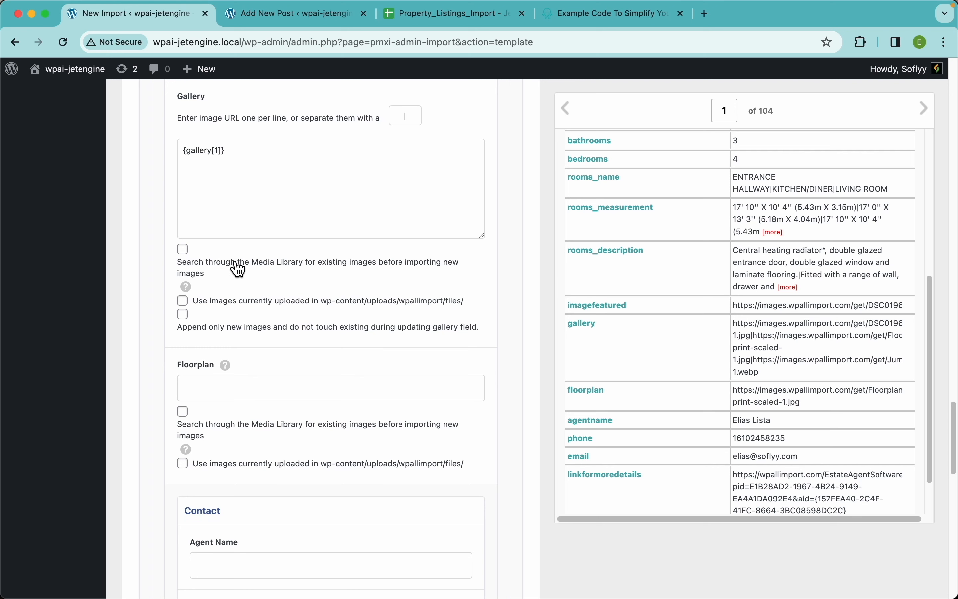
click(237, 273)
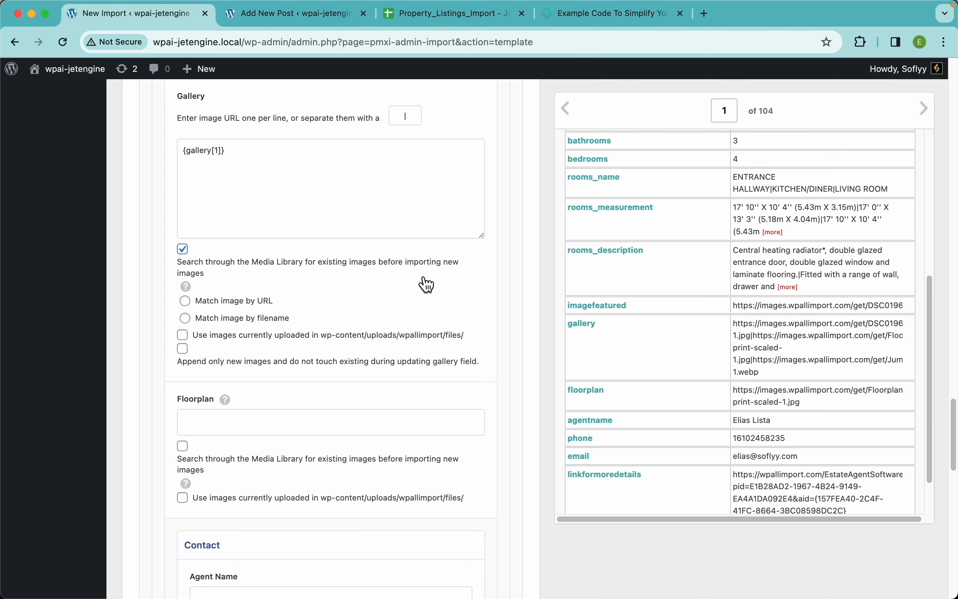
mouse_move(189, 291)
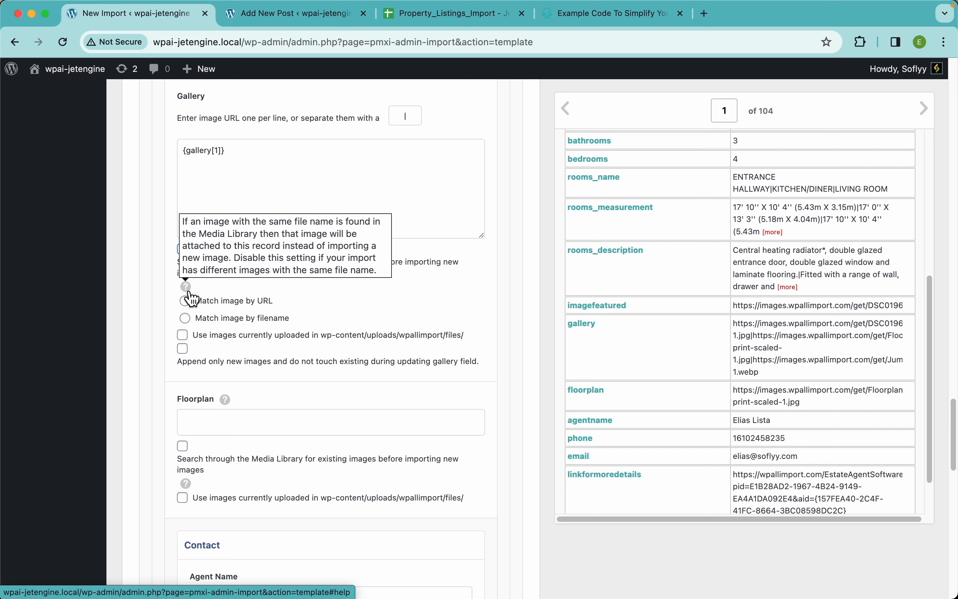
click(238, 303)
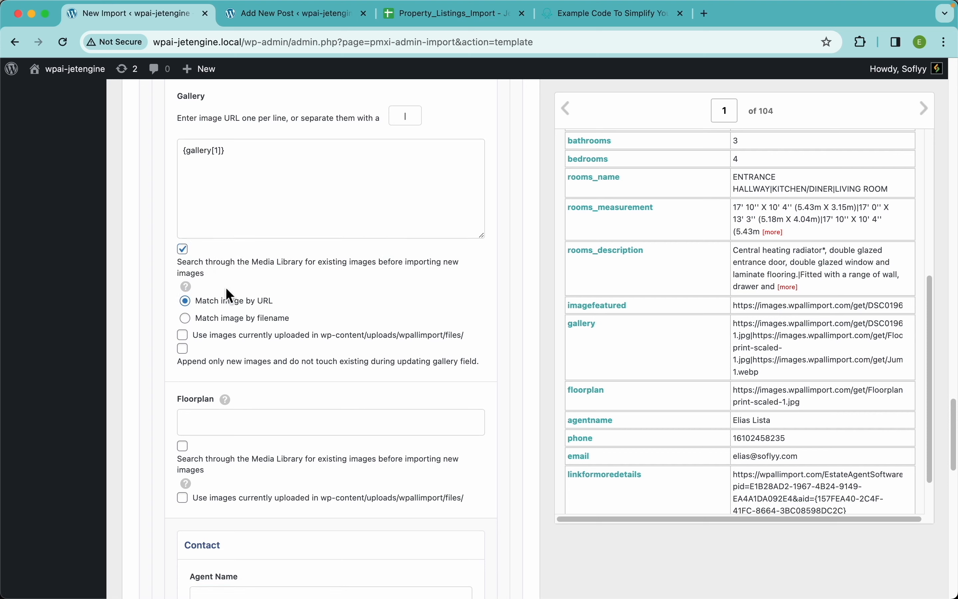
click(238, 319)
click(220, 300)
Map the floorplan column to Floorplan and enable searching the Media Library for existing images, matched by URL.
scroll(277, 301, down, 4)
drag(588, 390, 338, 262)
click(191, 295)
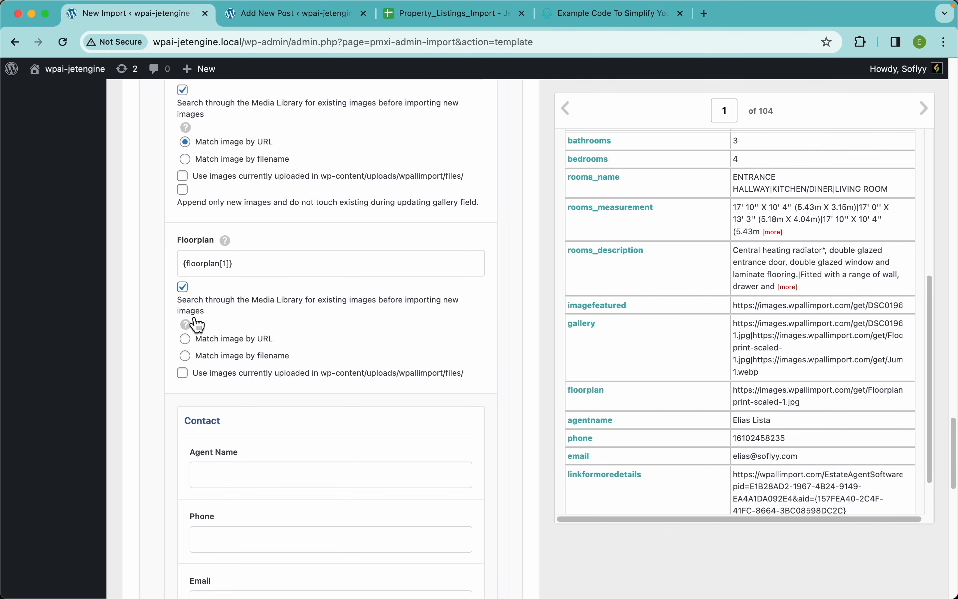
scroll(357, 312, down, 6)
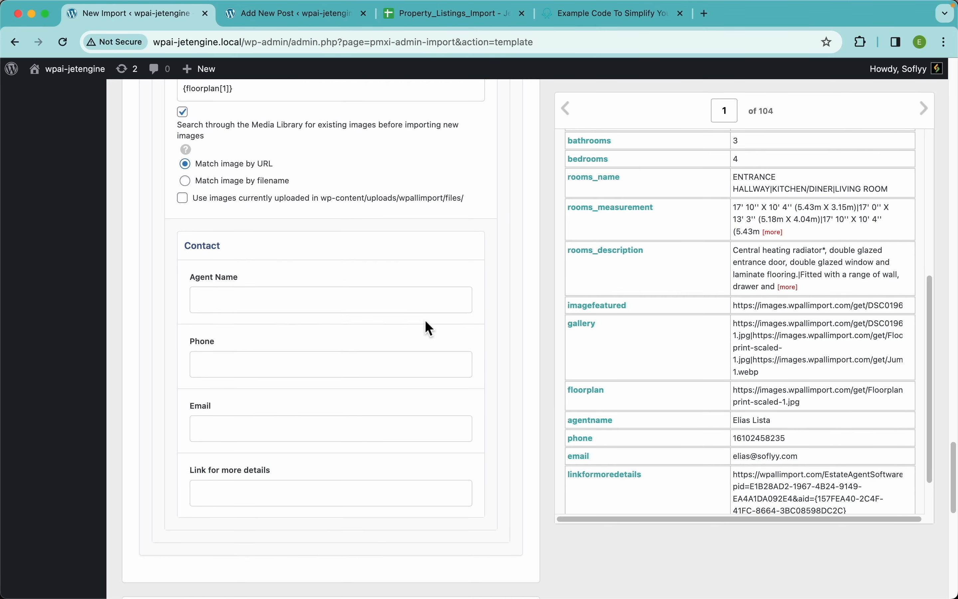
Map the agentname, phone, email and linkformoredetails columns to the Contact fields Agent Name, Phone, Email and Link for more details.
drag(596, 429, 277, 230)
drag(582, 438, 278, 295)
drag(580, 456, 278, 359)
drag(600, 488, 396, 425)
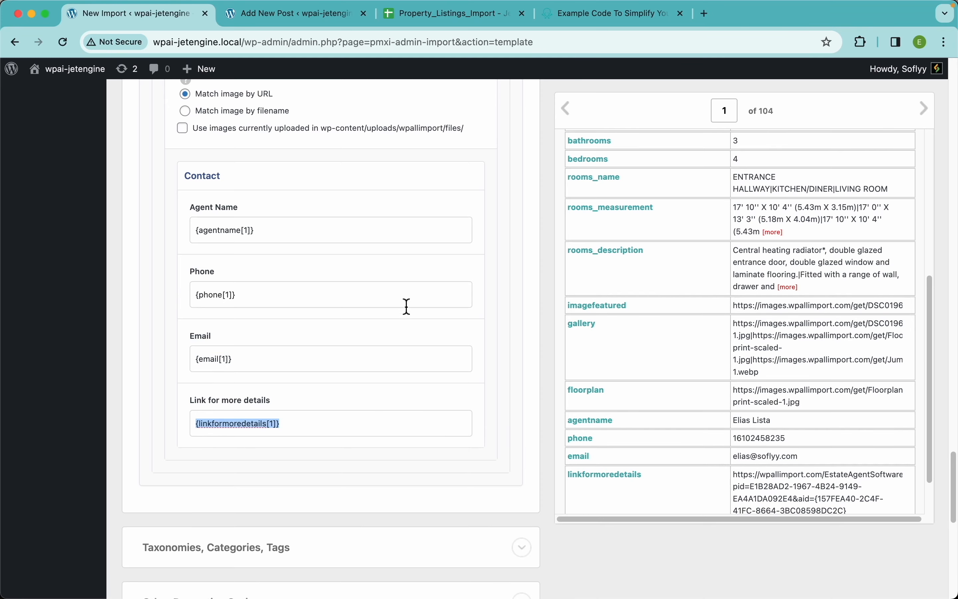
Enable the Tenure taxonomy and map the tenure column to it as a single term per property.
scroll(402, 306, up, 15)
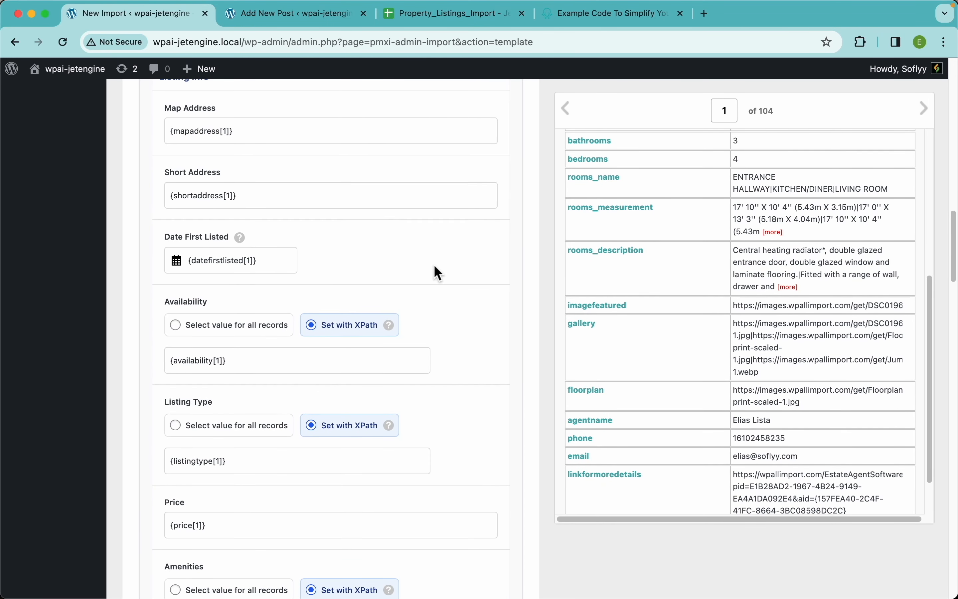
scroll(435, 265, up, 12)
scroll(435, 265, down, 6)
scroll(322, 299, down, 20)
click(322, 189)
click(148, 218)
scroll(650, 396, down, 3)
drag(581, 477, 258, 265)
Enable the Property of the Week taxonomy and map the propertyoftheweek column to it as a single term.
click(149, 376)
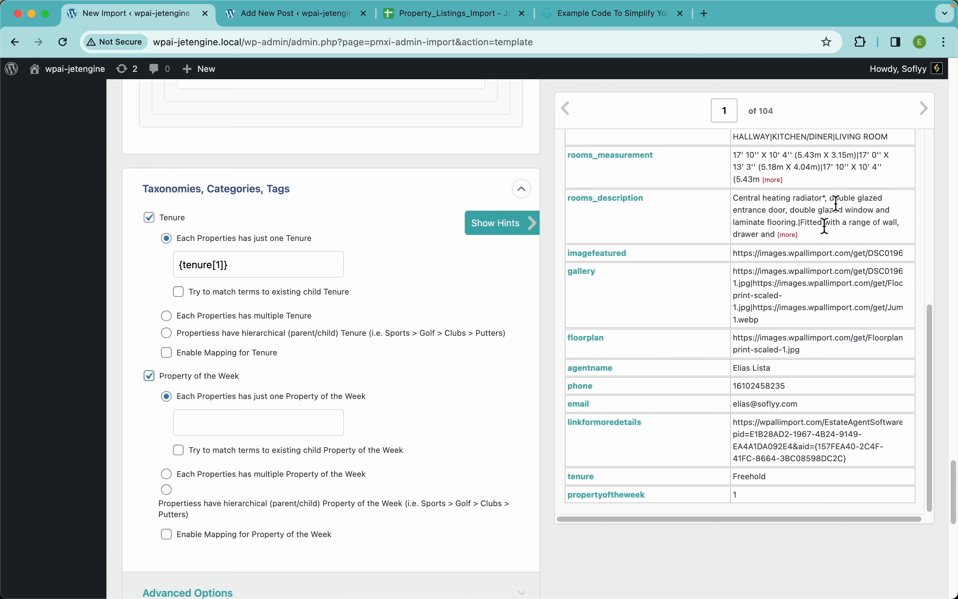
click(927, 115)
scroll(780, 337, down, 6)
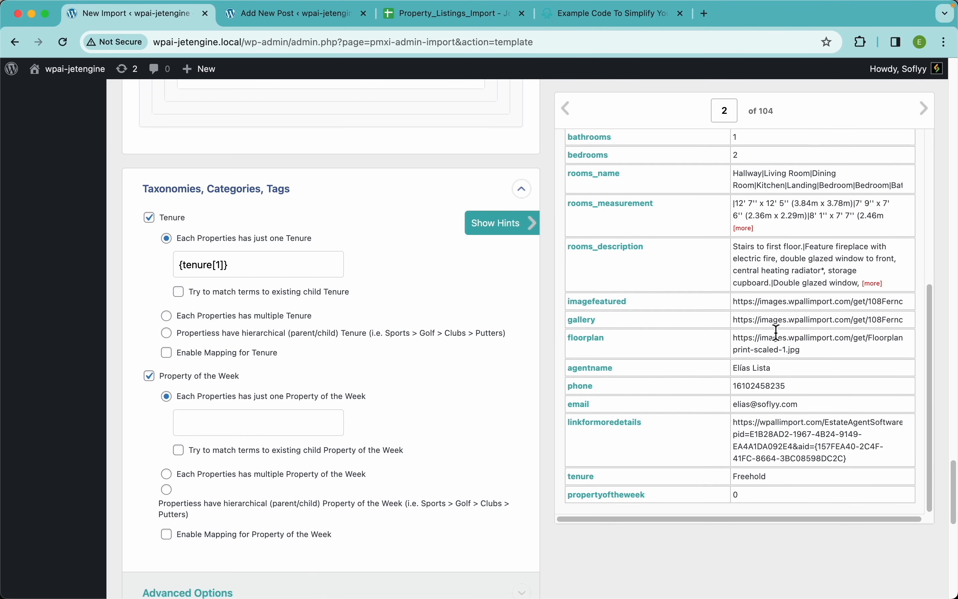
click(567, 109)
drag(607, 495, 258, 423)
Enable mapping for Property of the Week, translating 1 to YES, and proceed to the Step 4 import settings.
scroll(482, 325, down, 3)
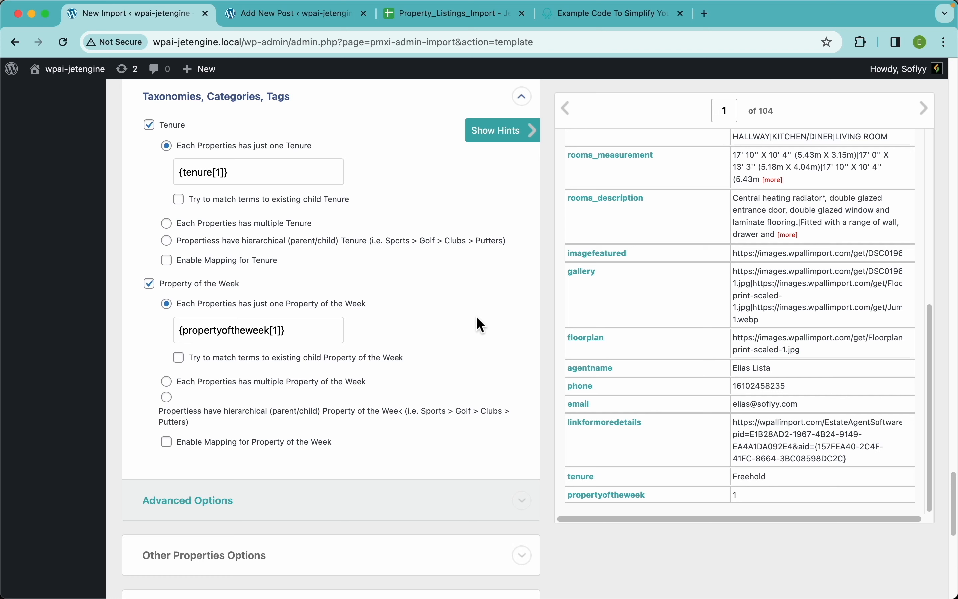
click(249, 443)
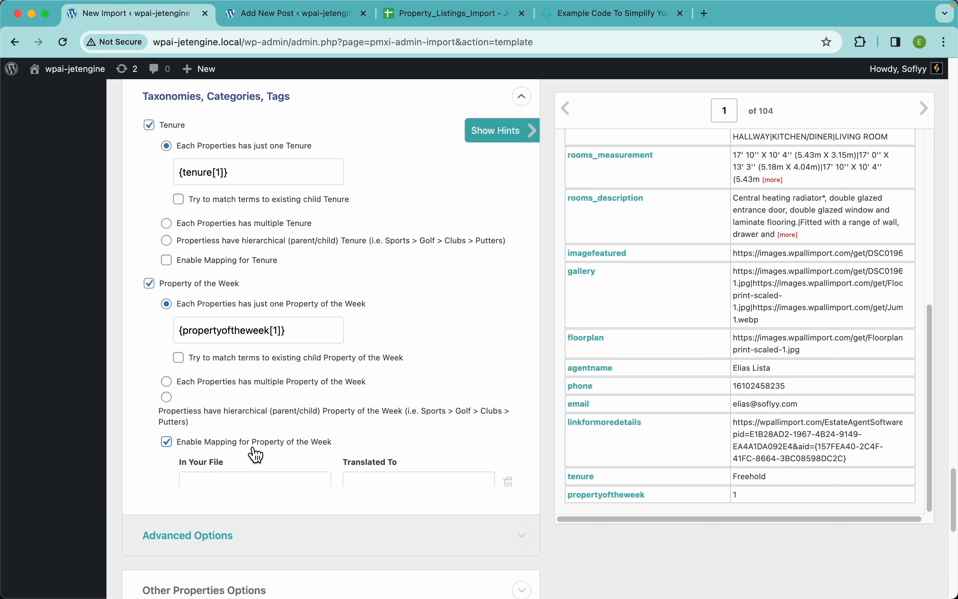
scroll(317, 447, down, 2)
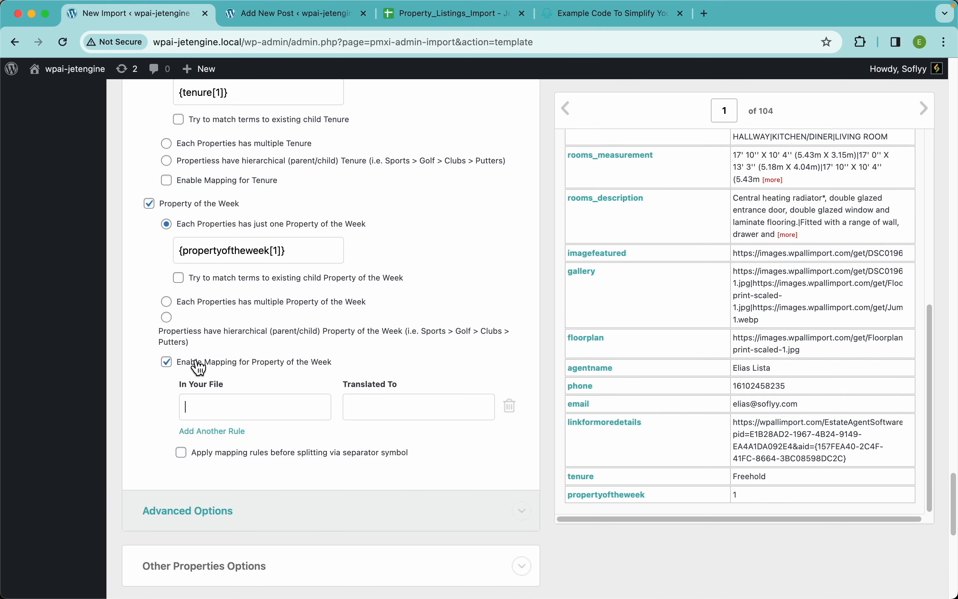
text(1)
click(366, 416)
text(YES)
scroll(379, 422, down, 15)
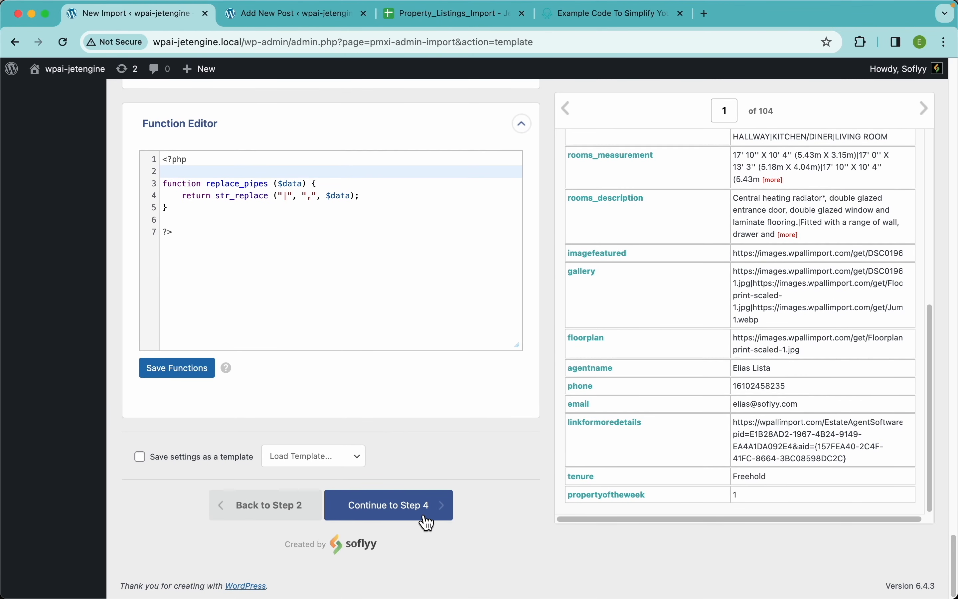
click(416, 507)
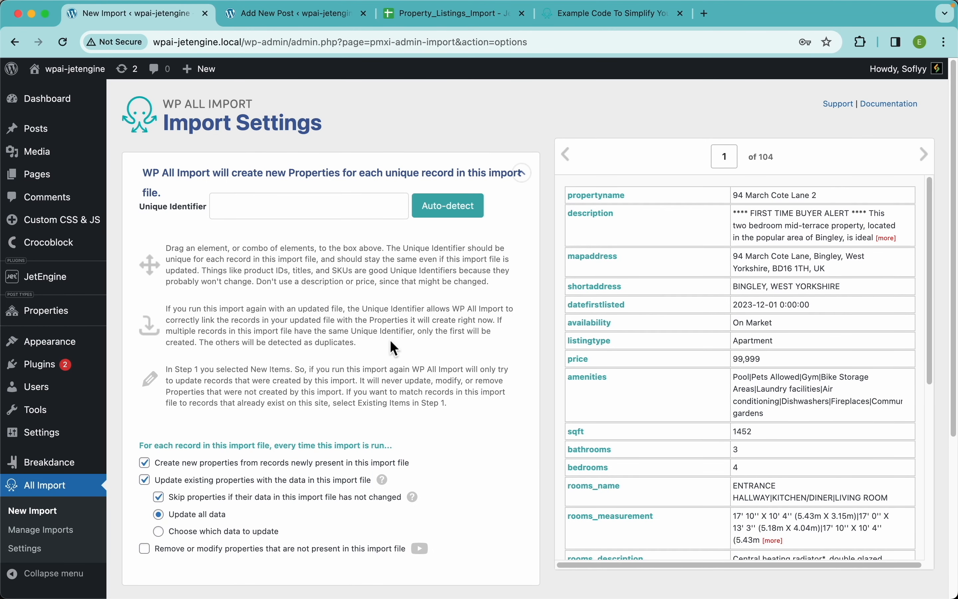